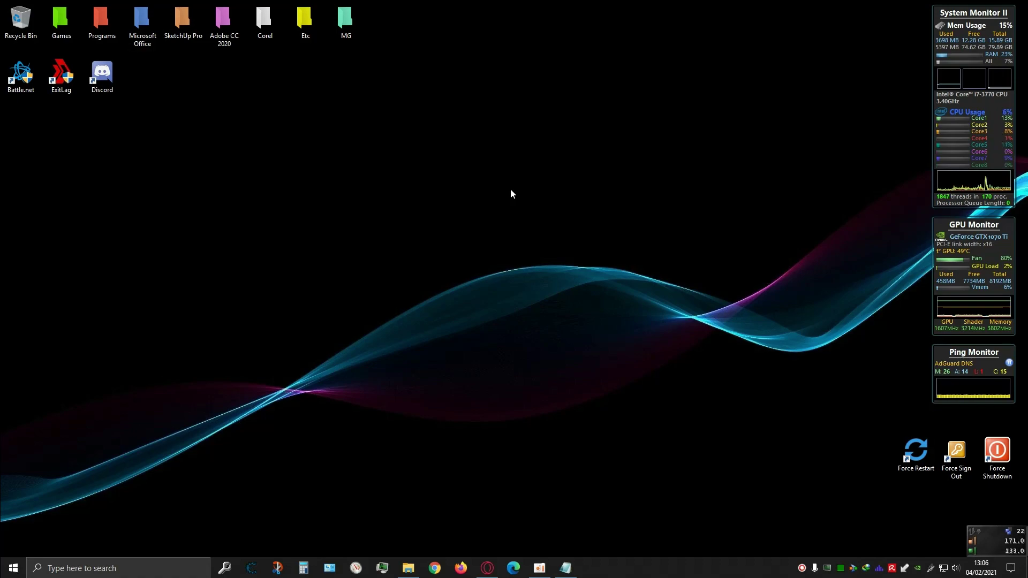
Switch to Opera and open the router's login page at 192.168.1.1.
{"action": "left_click", "coordinate": [487, 567]}
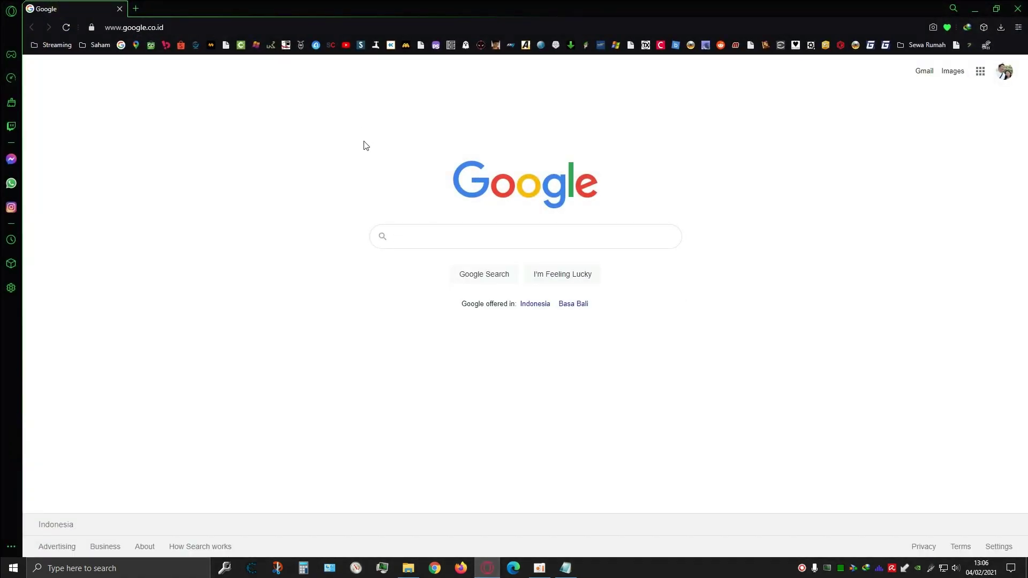
{"action": "left_click", "coordinate": [316, 27]}
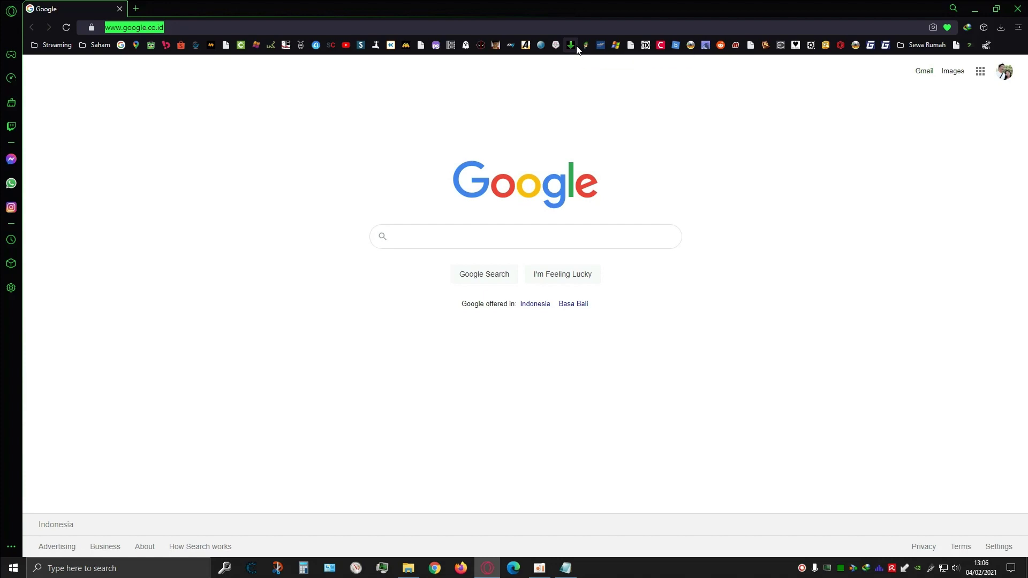
{"action": "type", "text": "192"}
{"action": "key", "text": "End"}
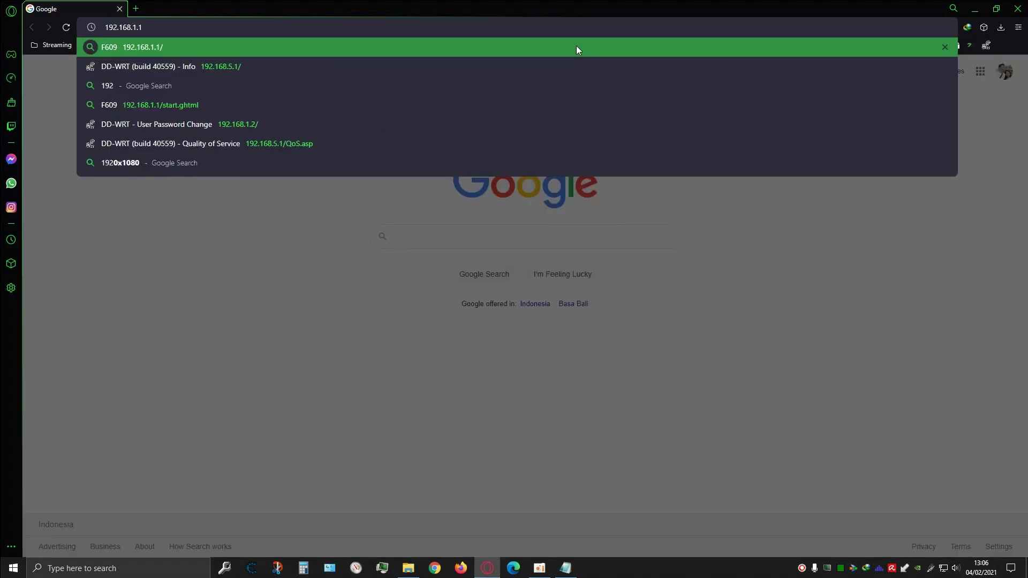
{"action": "key", "text": "Return"}
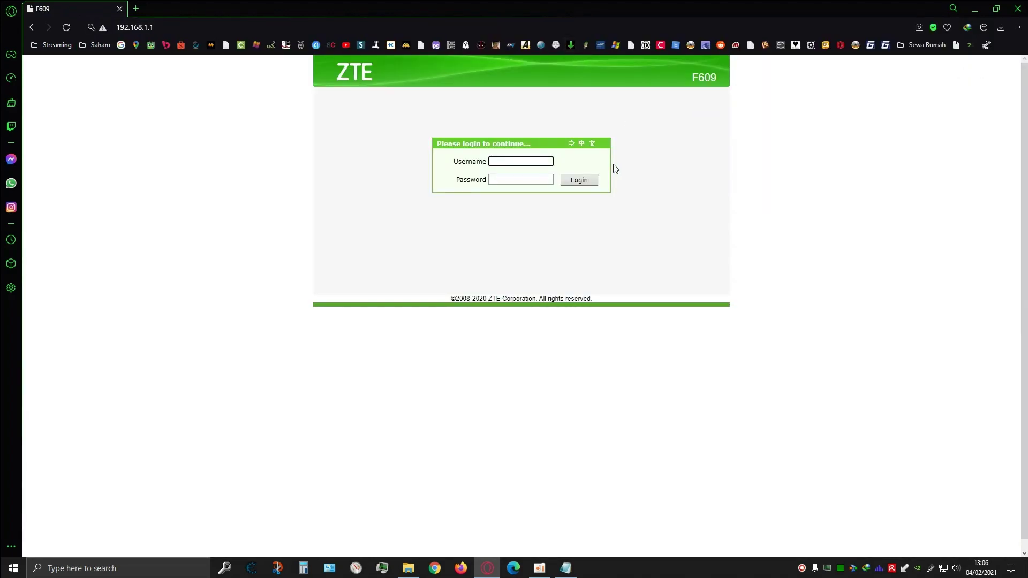
Look up the router credentials in the Notepad note and log in to the router as admin with the saved account password.
{"action": "left_click", "coordinate": [565, 567]}
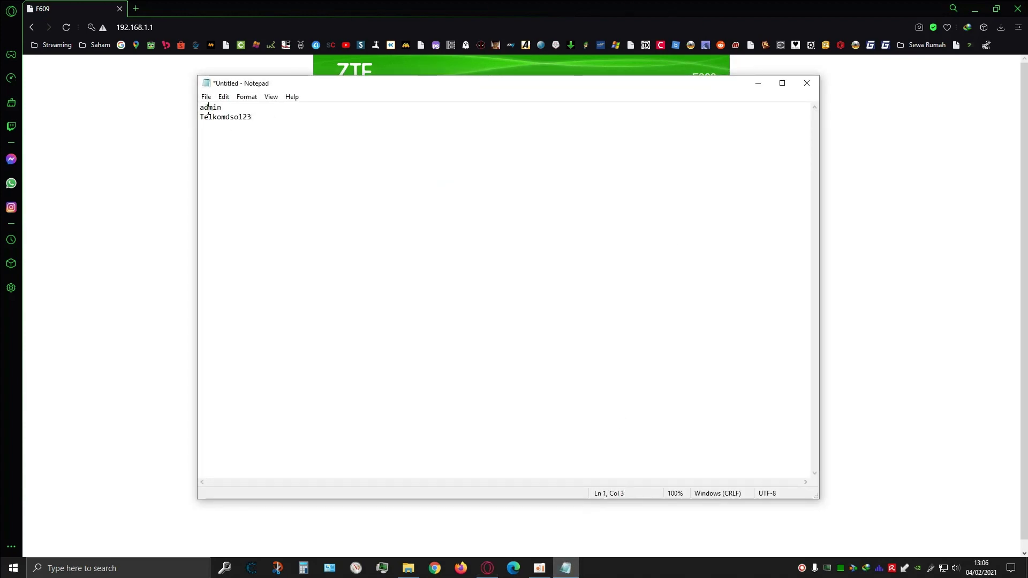
{"action": "double_click", "coordinate": [210, 107]}
{"action": "double_click", "coordinate": [225, 117]}
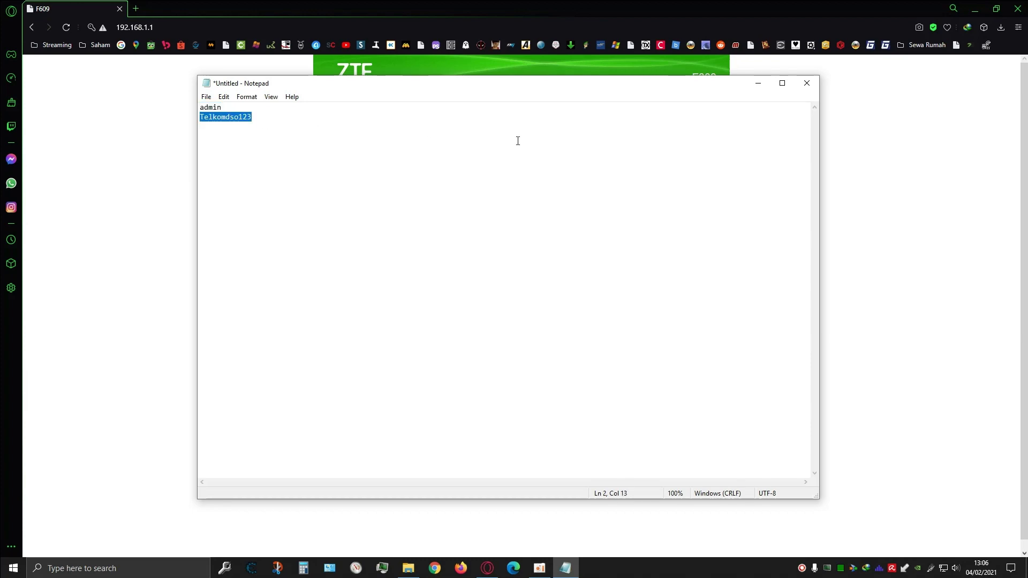
{"action": "left_click", "coordinate": [518, 141]}
{"action": "left_click", "coordinate": [757, 88]}
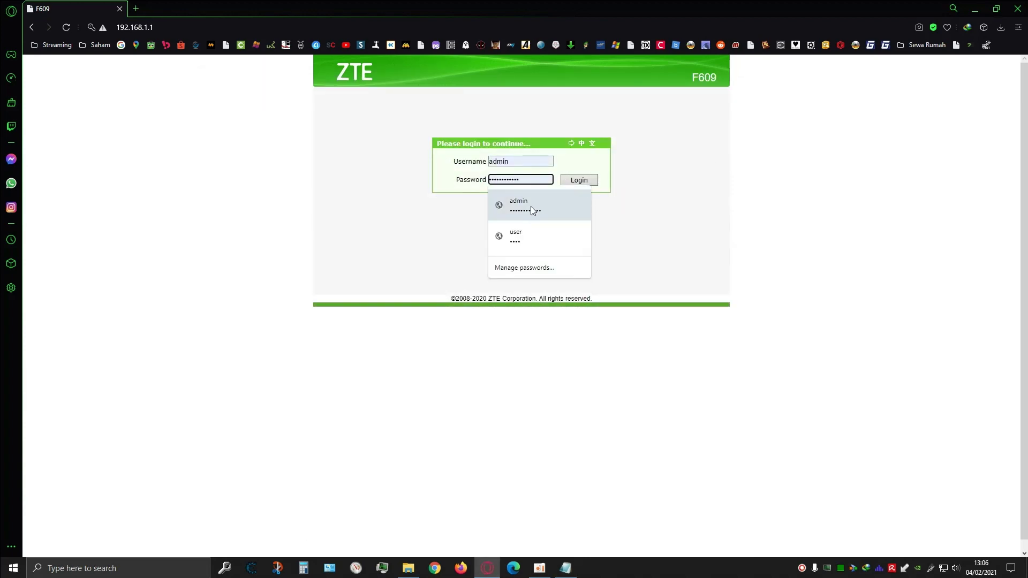
{"action": "left_click", "coordinate": [531, 207]}
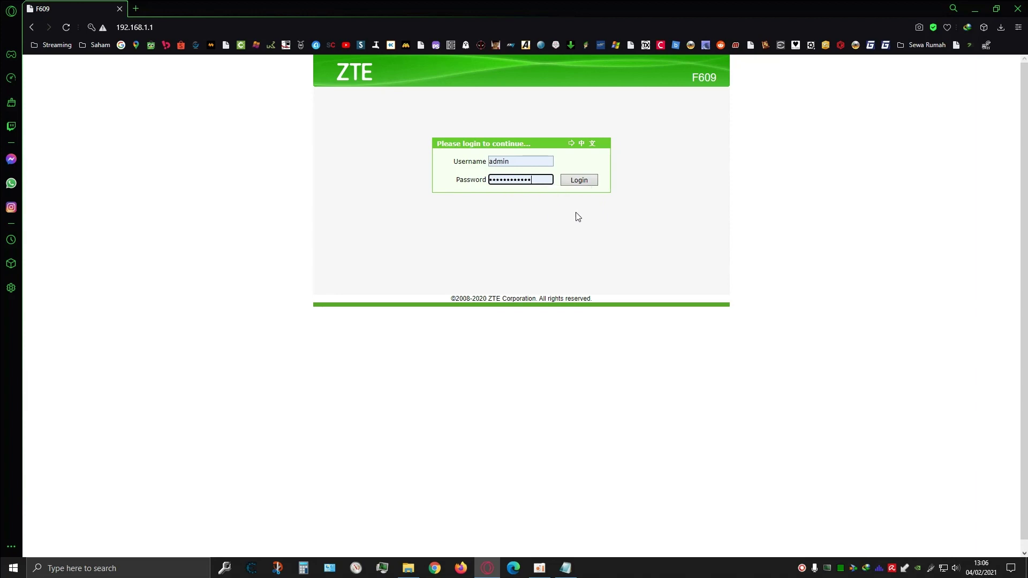
{"action": "left_click", "coordinate": [580, 180]}
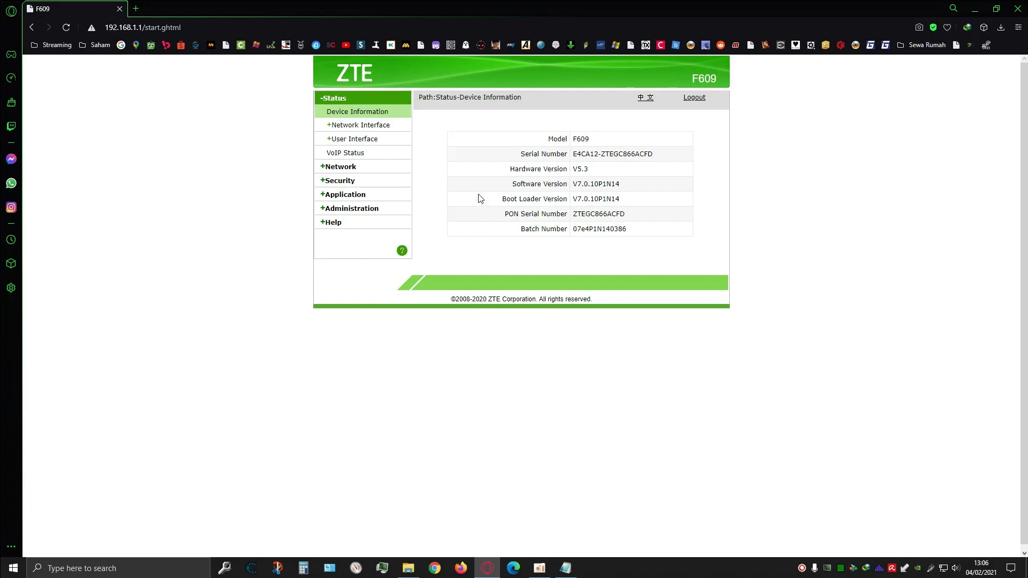
Examine the connection type and IP address of the PPPoE link in the router's WAN connection status.
{"action": "left_click", "coordinate": [379, 126]}
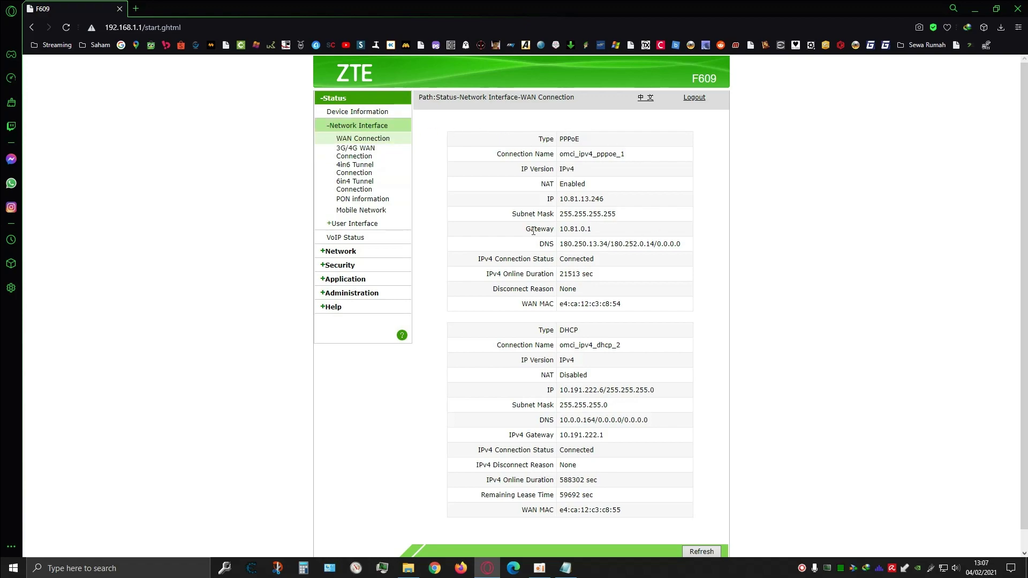
{"action": "double_click", "coordinate": [569, 139]}
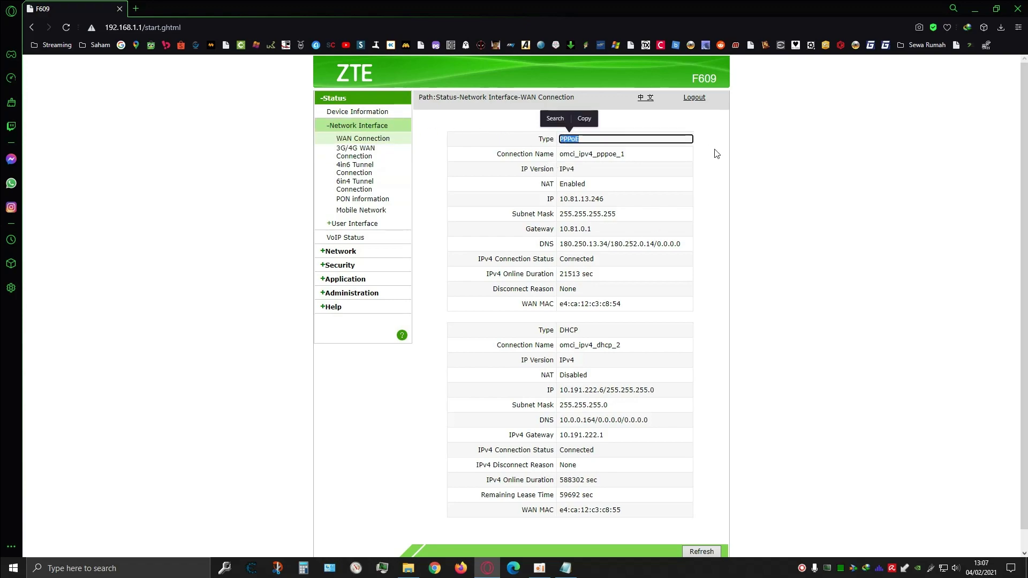
{"action": "double_click", "coordinate": [565, 199]}
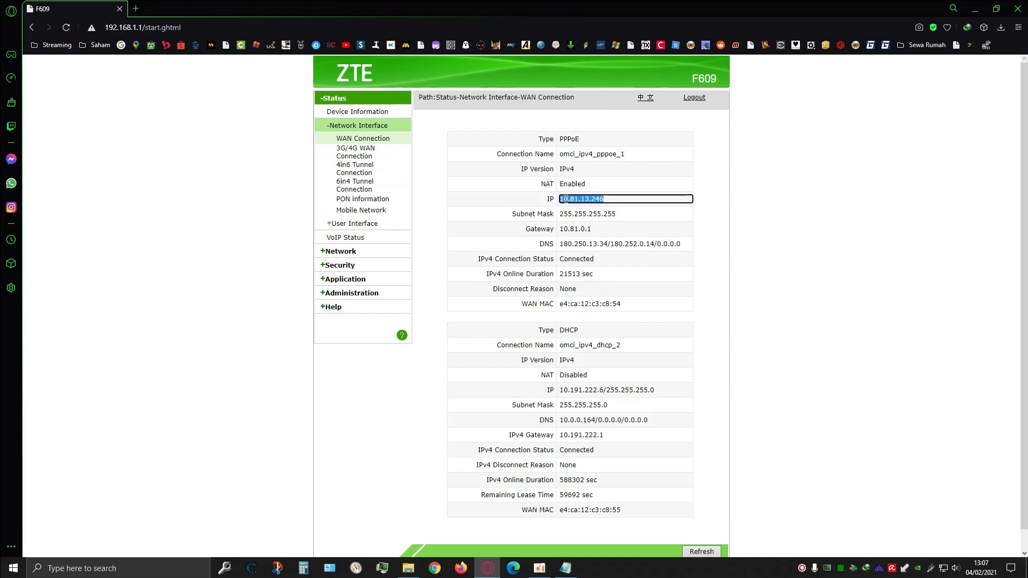
{"action": "left_click", "coordinate": [634, 197]}
{"action": "left_click", "coordinate": [731, 202]}
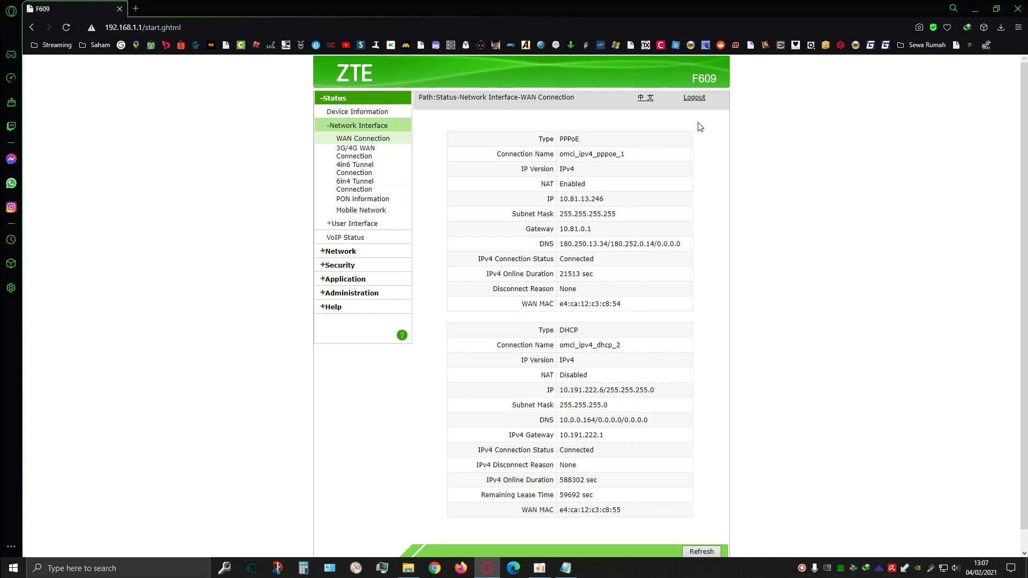
Set the authentication type of WAN connection omci_ipv4_pppoe_1 to PAP, save it, and check the connection's IP in the network interface status.
{"action": "left_click", "coordinate": [340, 252]}
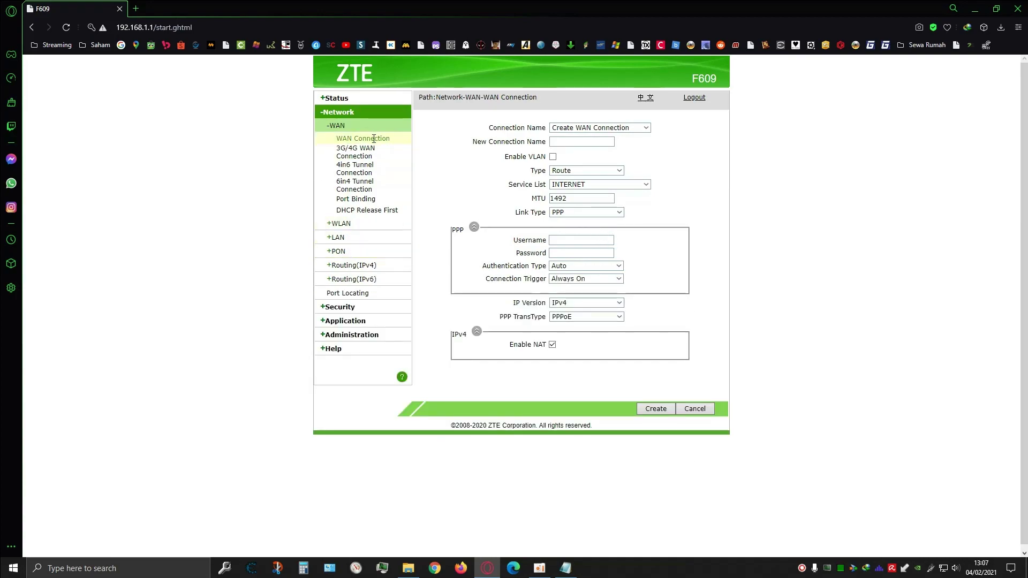
{"action": "left_click", "coordinate": [635, 129]}
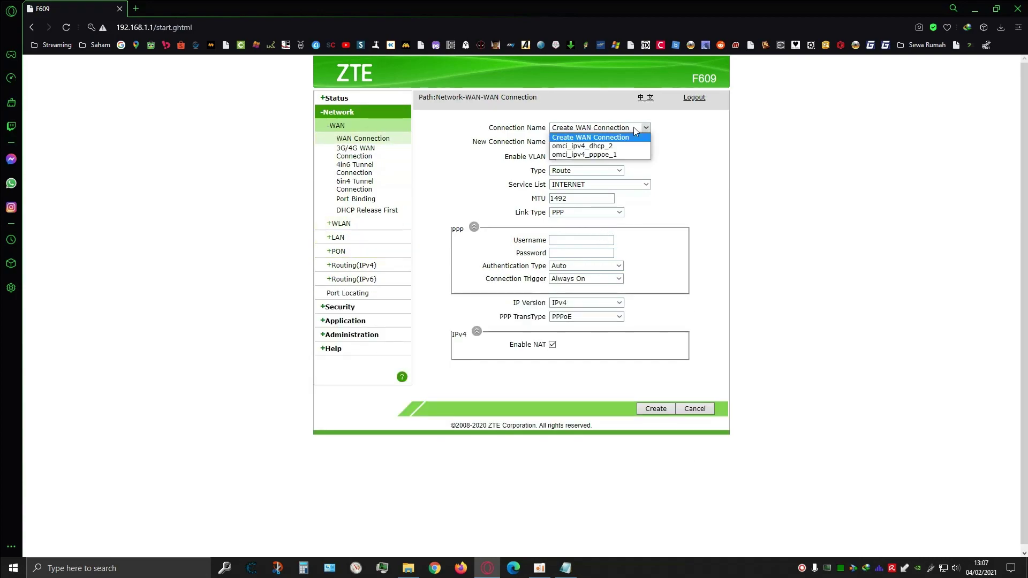
{"action": "left_click", "coordinate": [632, 154]}
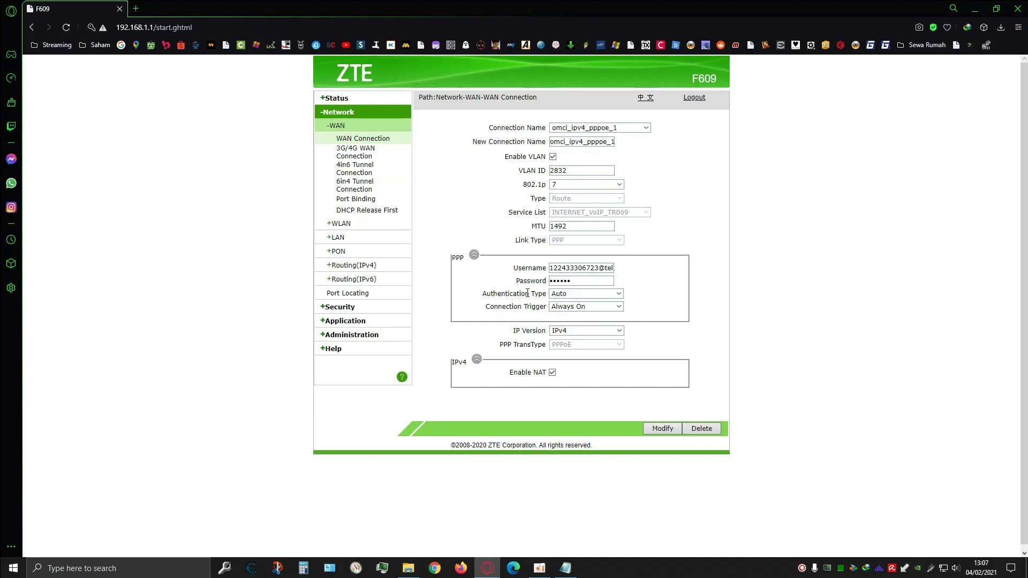
{"action": "left_click", "coordinate": [599, 298]}
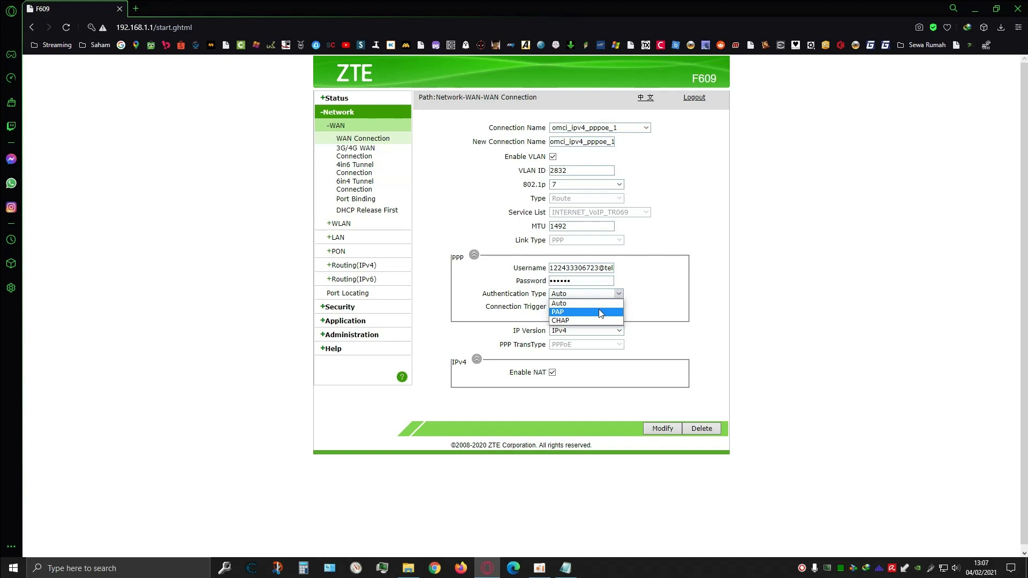
{"action": "left_click", "coordinate": [600, 313]}
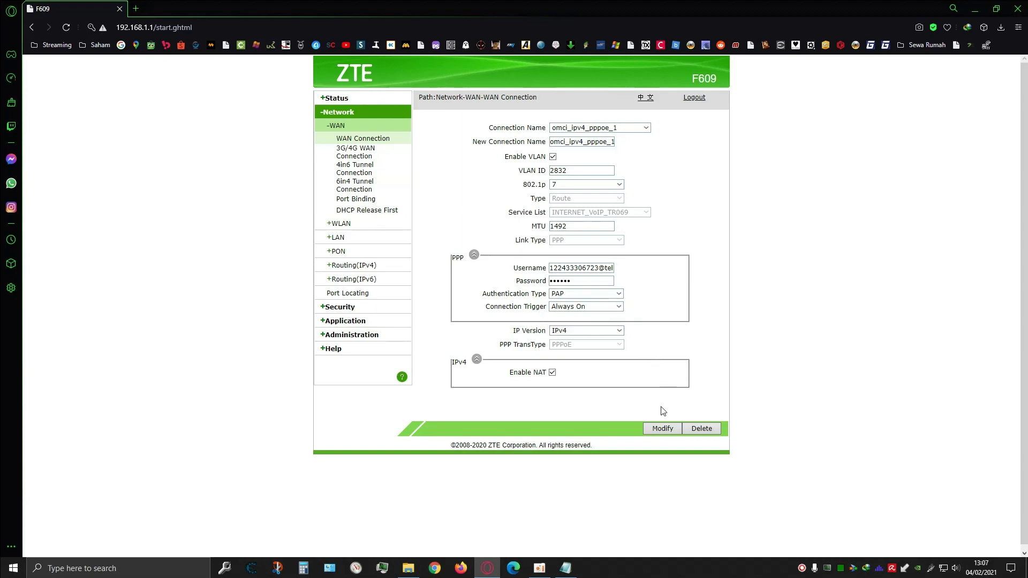
{"action": "left_click", "coordinate": [663, 428]}
{"action": "left_click", "coordinate": [342, 101]}
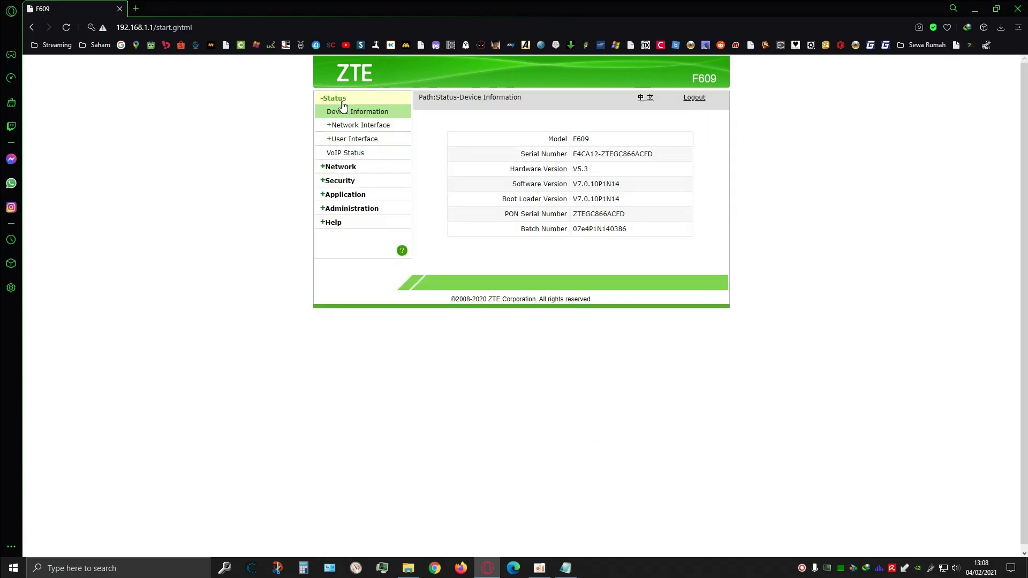
{"action": "left_click", "coordinate": [378, 127]}
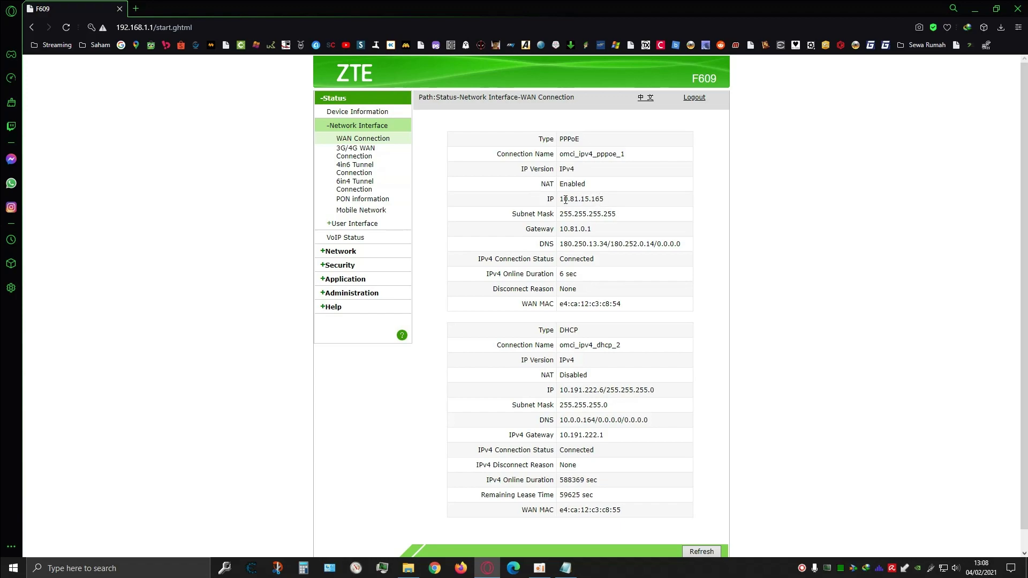
Switch the authentication type of omci_ipv4_pppoe_1 back to Auto, save it, and recheck the WAN connection's IP status.
{"action": "left_click", "coordinate": [355, 253]}
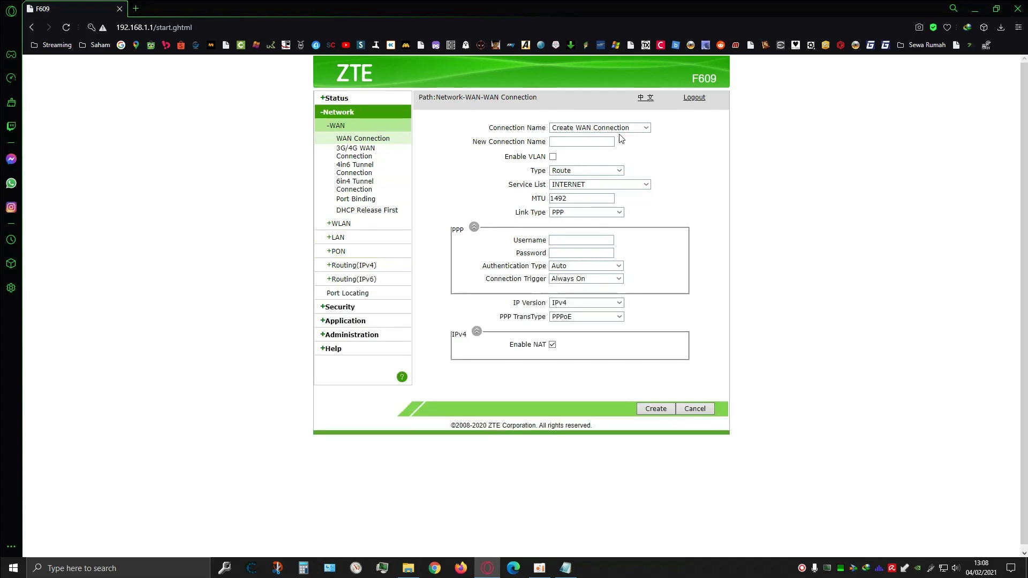
{"action": "left_click", "coordinate": [646, 128]}
{"action": "left_click", "coordinate": [628, 154]}
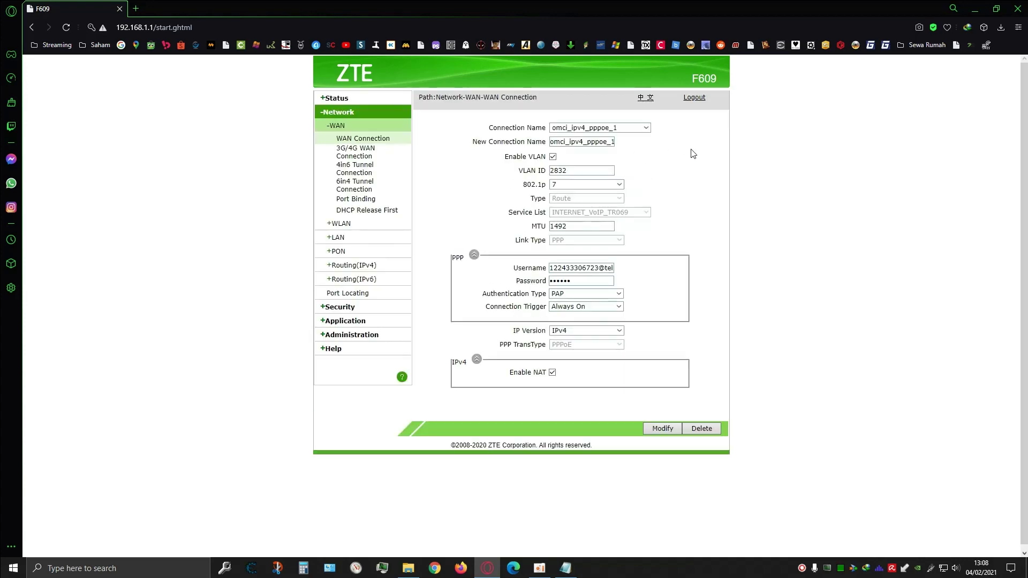
{"action": "left_click", "coordinate": [589, 295]}
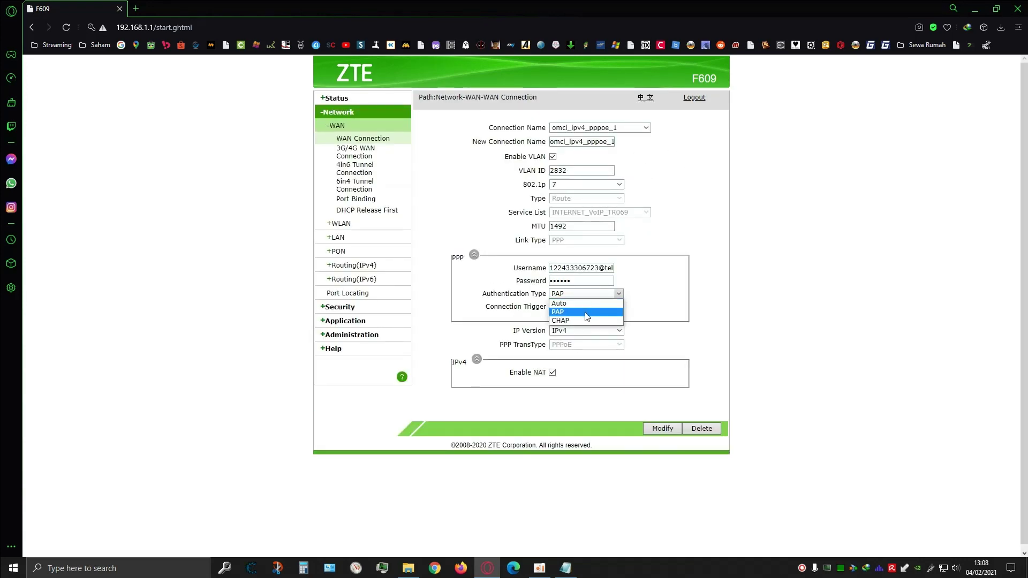
{"action": "left_click", "coordinate": [592, 303]}
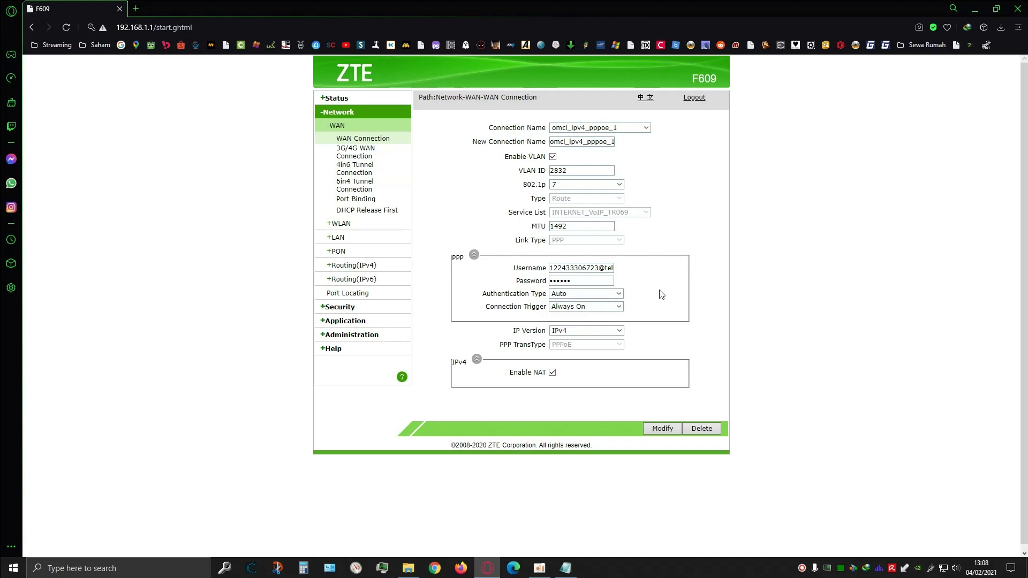
{"action": "left_click", "coordinate": [659, 429]}
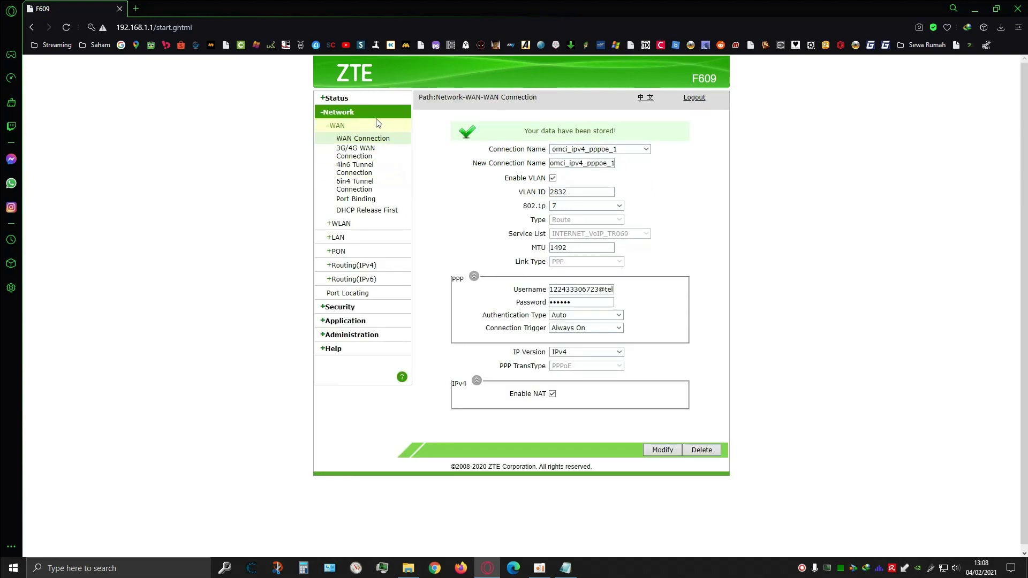
{"action": "left_click", "coordinate": [337, 99]}
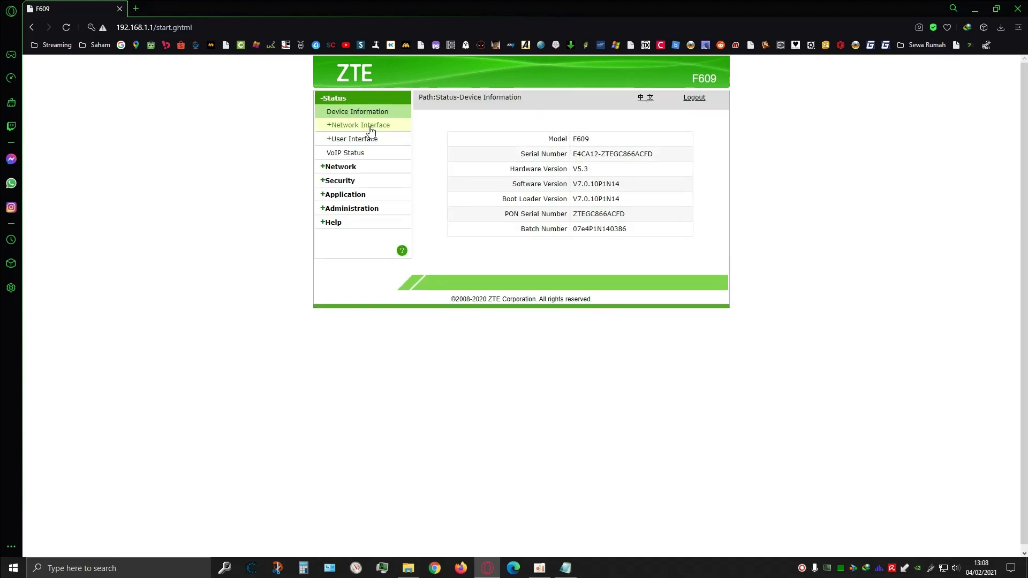
{"action": "left_click", "coordinate": [369, 126]}
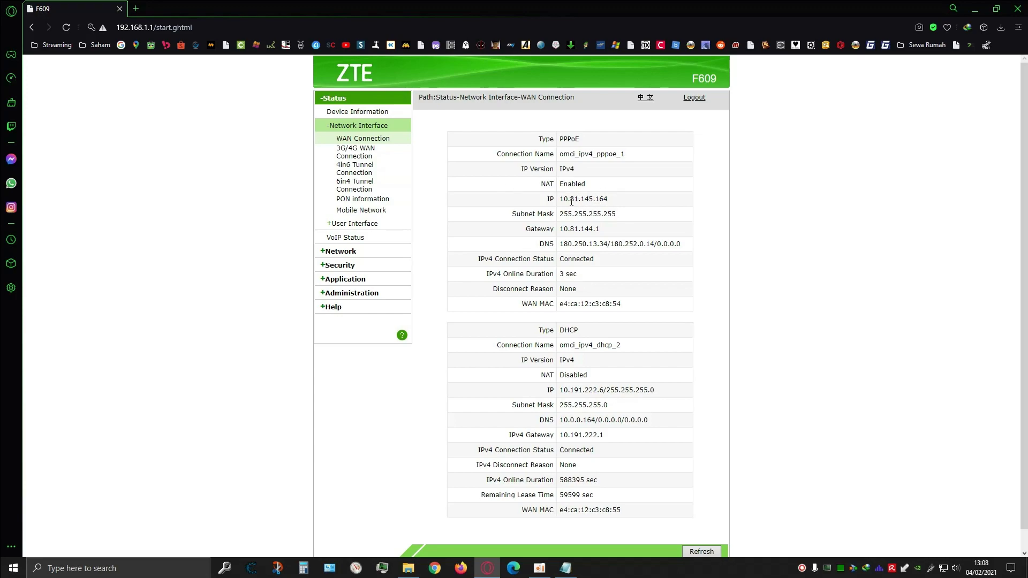
Save omci_ipv4_pppoe_1 with authentication type PAP again, reload the router page, and check the WAN connection's IP status.
{"action": "left_click", "coordinate": [343, 252]}
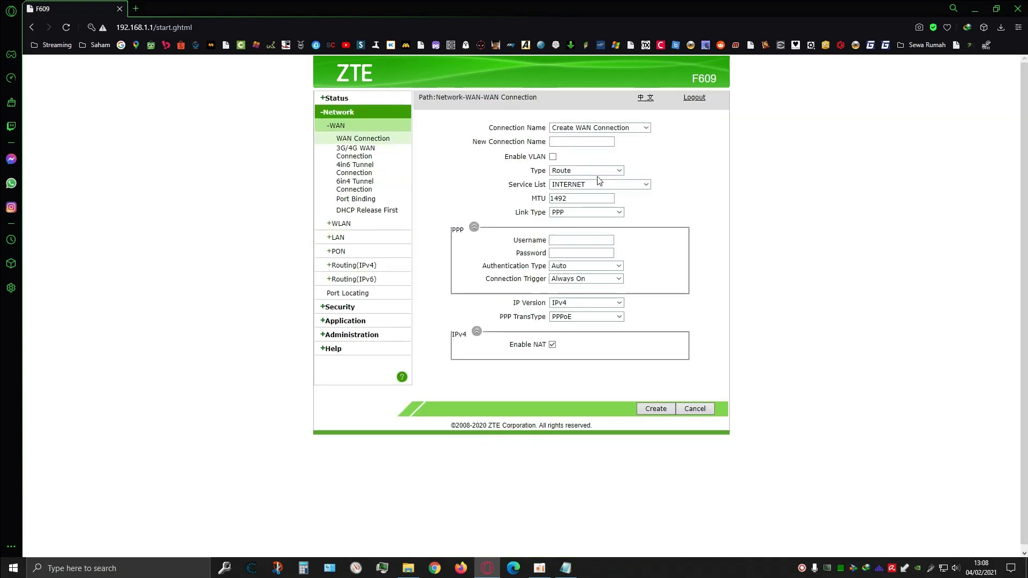
{"action": "left_click", "coordinate": [610, 128]}
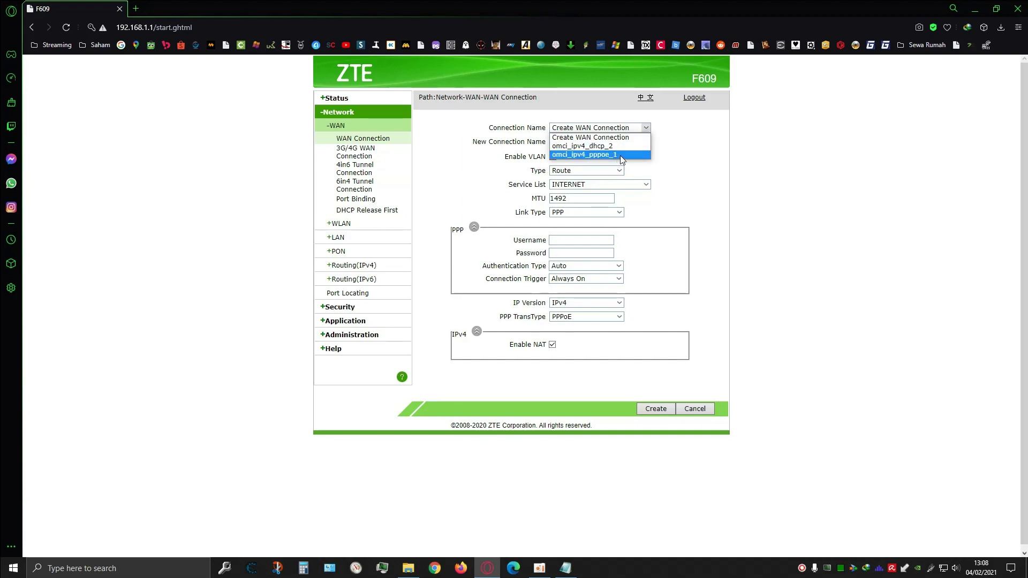
{"action": "left_click", "coordinate": [620, 155]}
{"action": "left_click", "coordinate": [598, 294]}
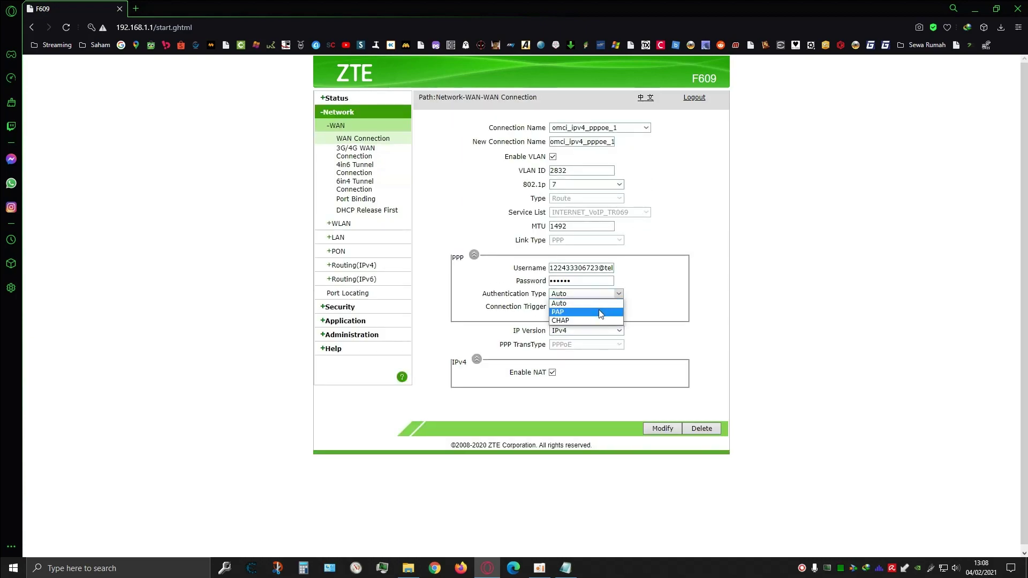
{"action": "left_click", "coordinate": [600, 312]}
{"action": "left_click", "coordinate": [662, 428]}
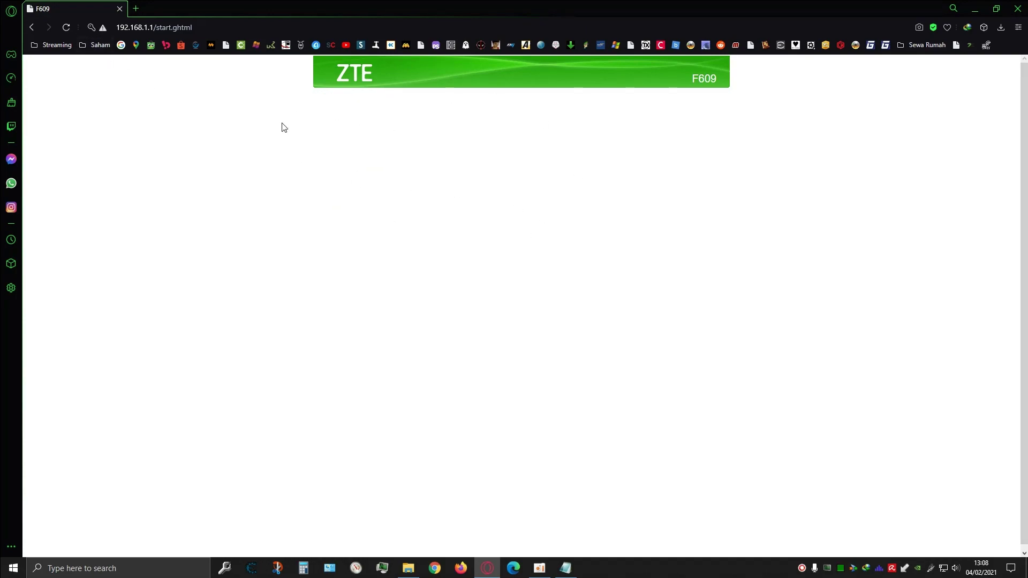
{"action": "left_click", "coordinate": [69, 28]}
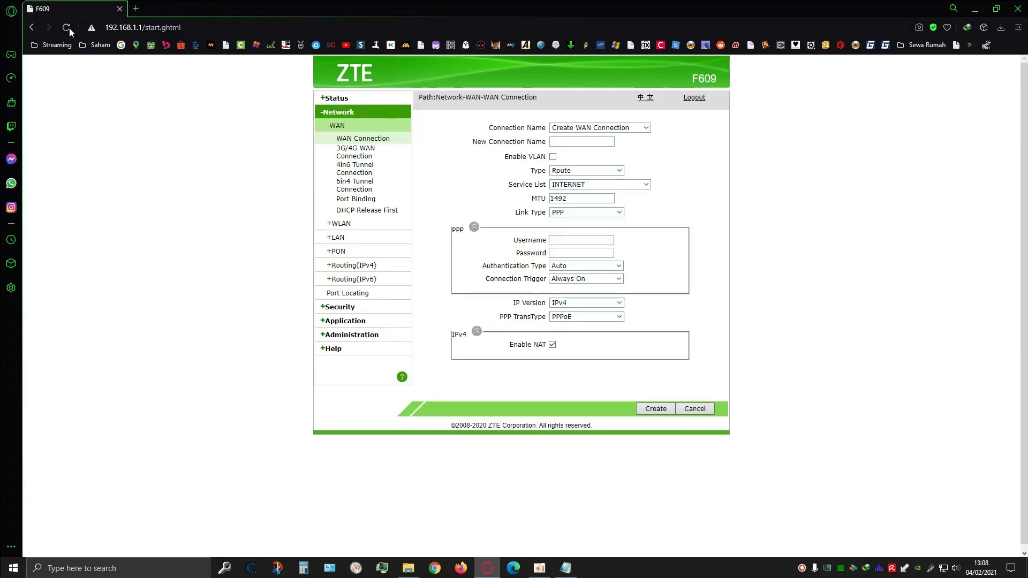
{"action": "left_click", "coordinate": [353, 102]}
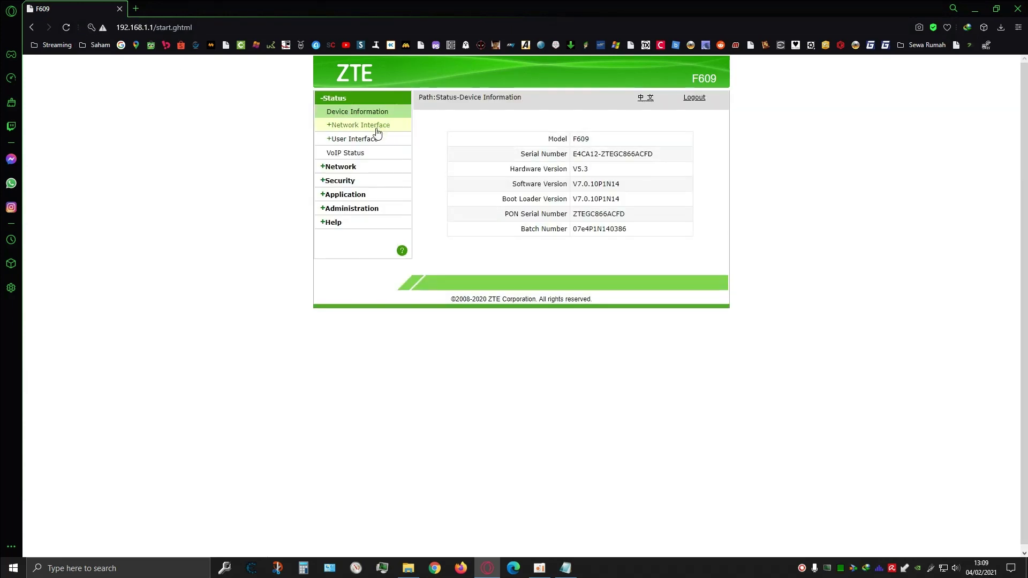
{"action": "left_click", "coordinate": [378, 129]}
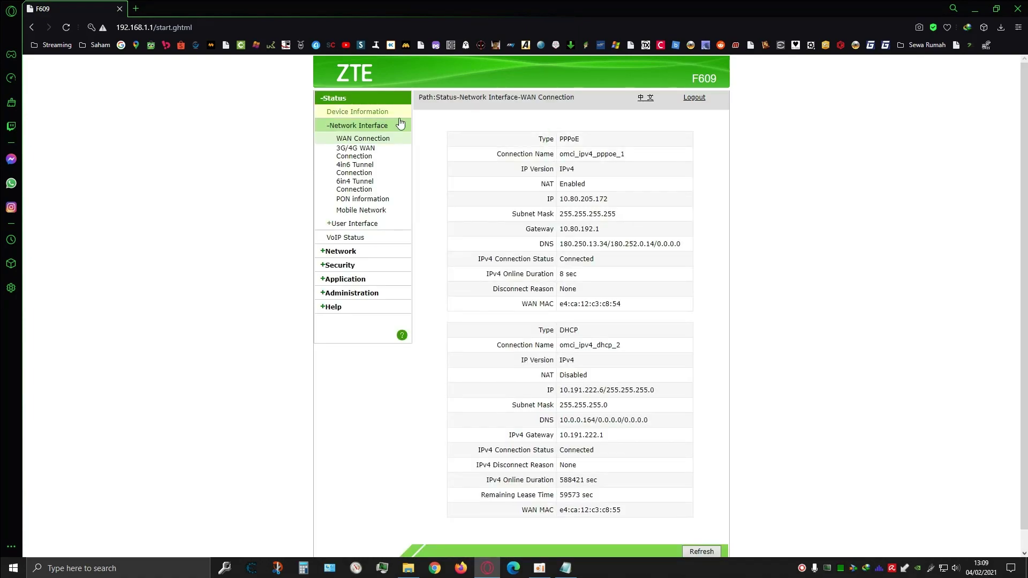
Set the authentication type of omci_ipv4_pppoe_1 to Auto, save the WAN connection, and check its IP in the network interface status.
{"action": "left_click", "coordinate": [353, 254]}
{"action": "left_click", "coordinate": [637, 129]}
{"action": "left_click", "coordinate": [629, 155]}
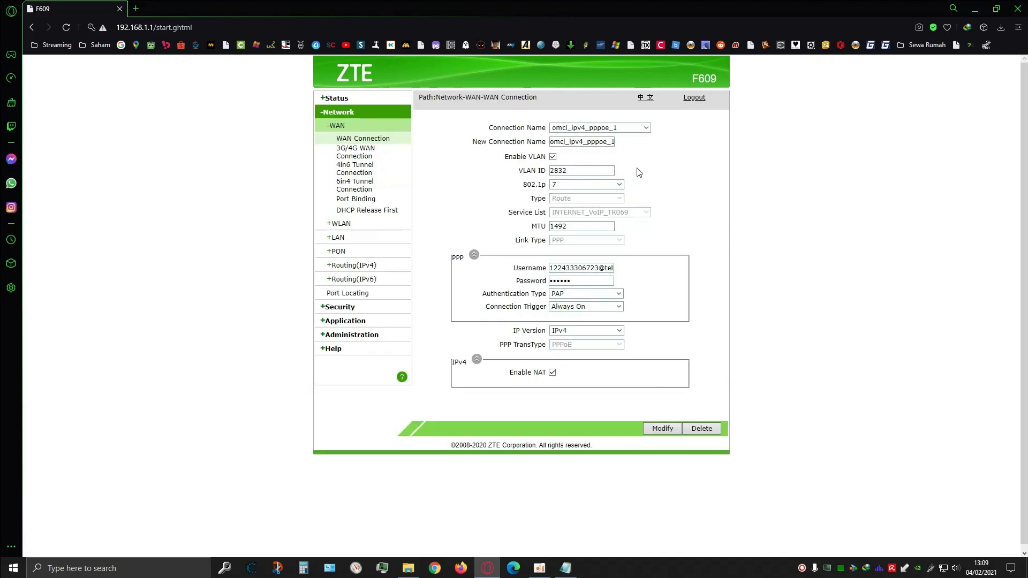
{"action": "left_click", "coordinate": [592, 294]}
{"action": "left_click", "coordinate": [592, 307]}
{"action": "left_click", "coordinate": [661, 428]}
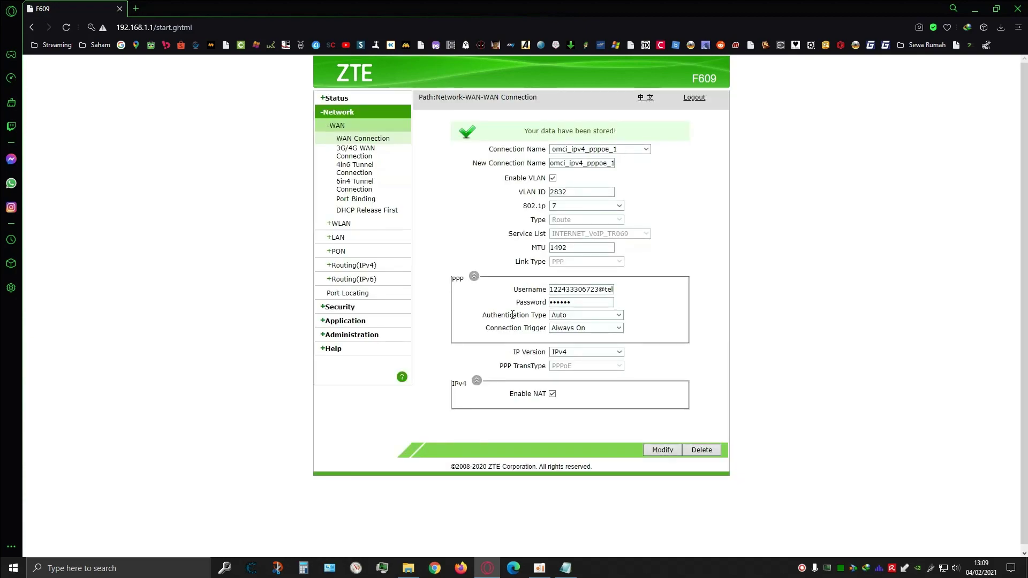
{"action": "left_click", "coordinate": [354, 99]}
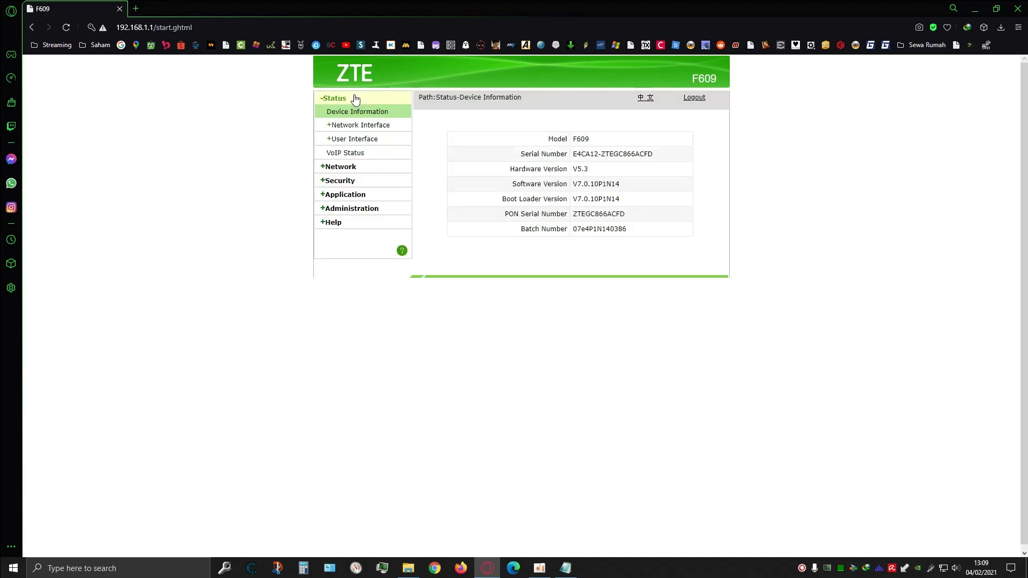
{"action": "left_click", "coordinate": [371, 125]}
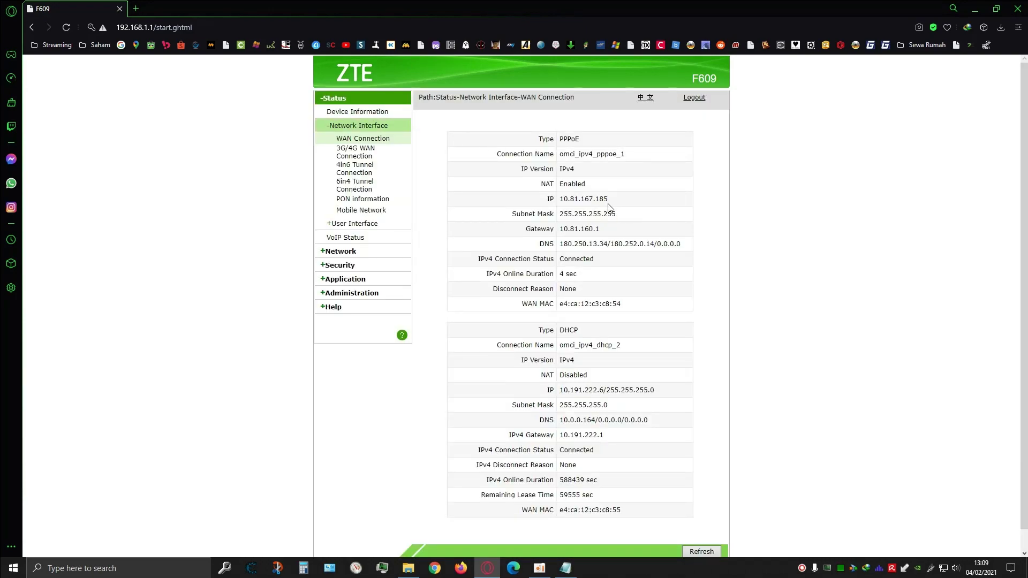
Change the authentication type of omci_ipv4_pppoe_1 to PAP, save it, and recheck the connection's IP in the network interface status.
{"action": "left_click", "coordinate": [340, 251]}
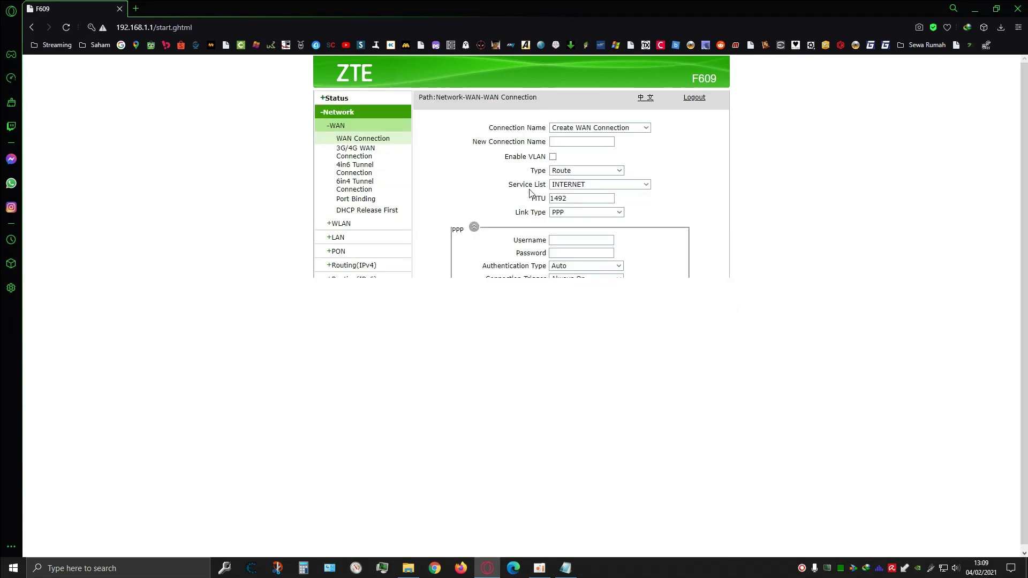
{"action": "left_click", "coordinate": [643, 128]}
{"action": "left_click", "coordinate": [626, 154]}
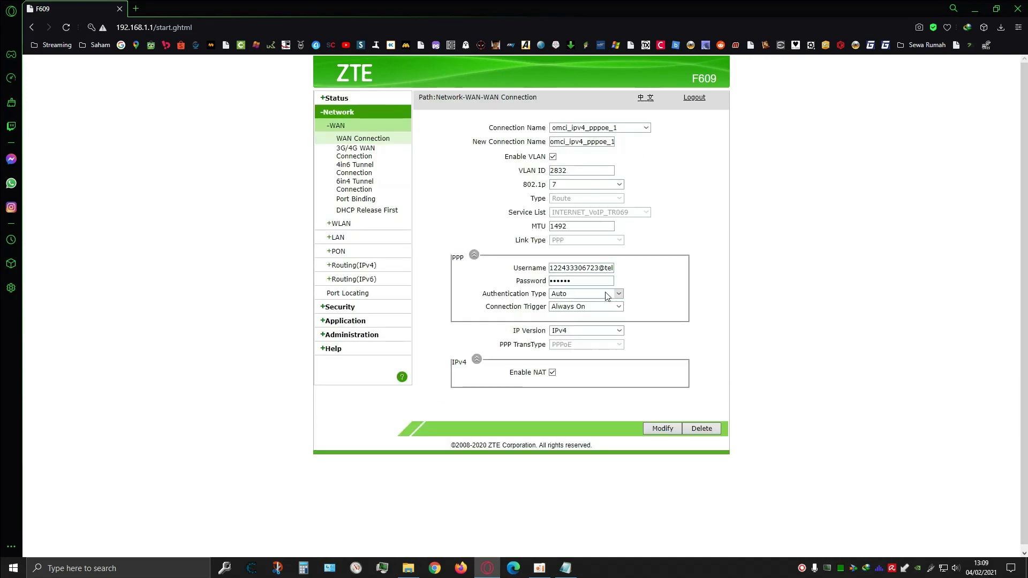
{"action": "left_click", "coordinate": [604, 295]}
{"action": "left_click", "coordinate": [602, 312]}
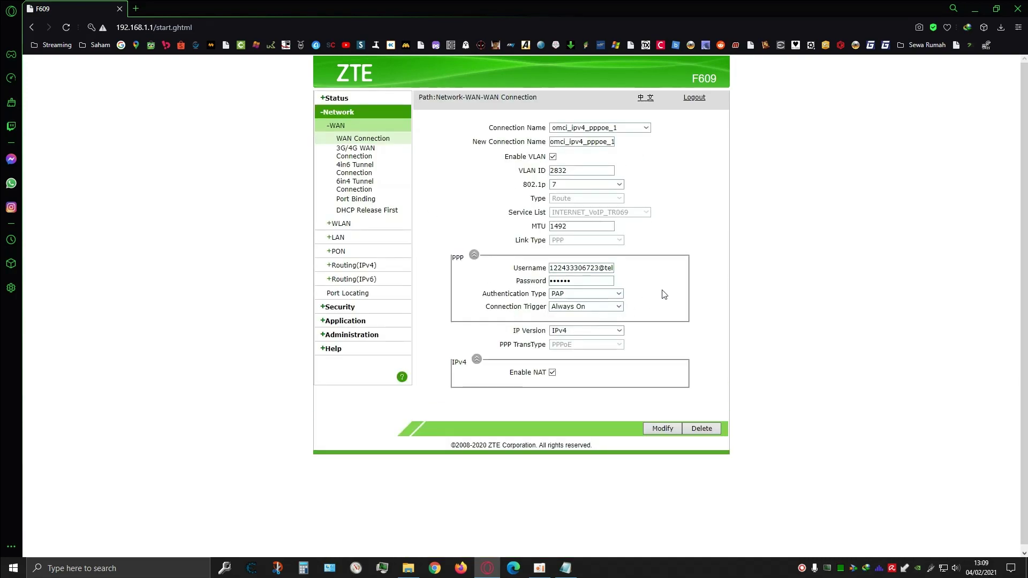
{"action": "left_click", "coordinate": [663, 431]}
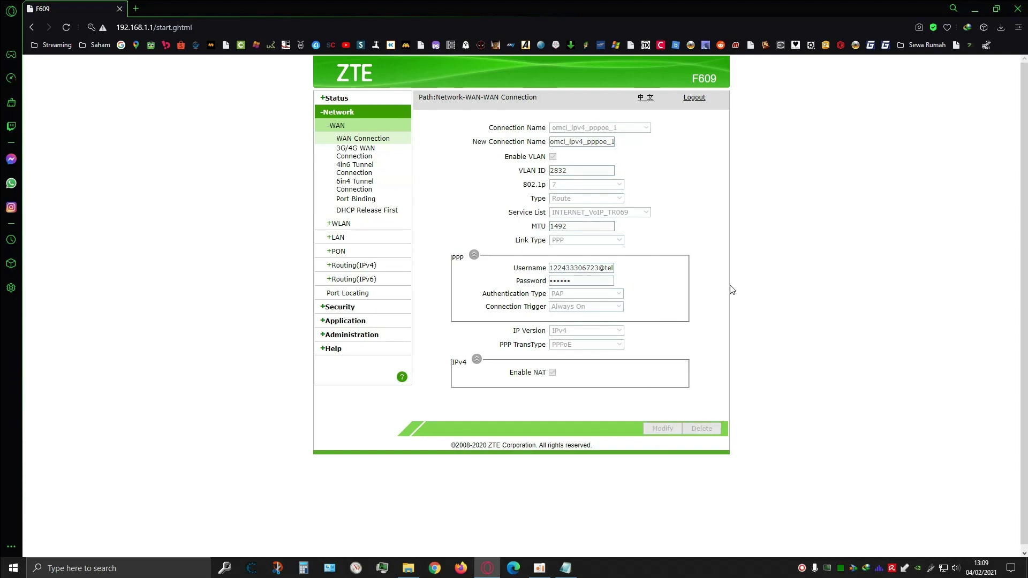
{"action": "left_click", "coordinate": [340, 99]}
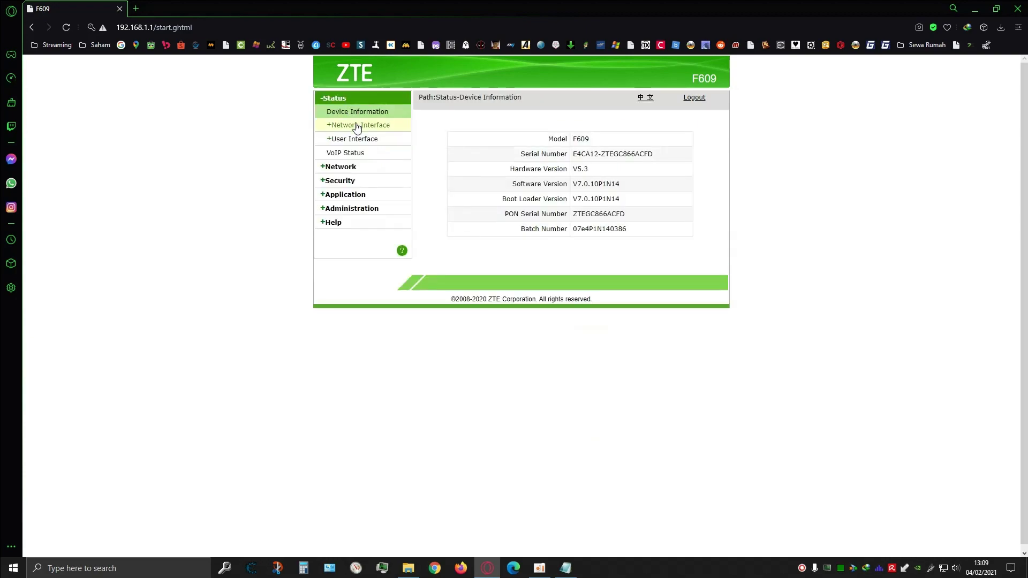
{"action": "left_click", "coordinate": [356, 126]}
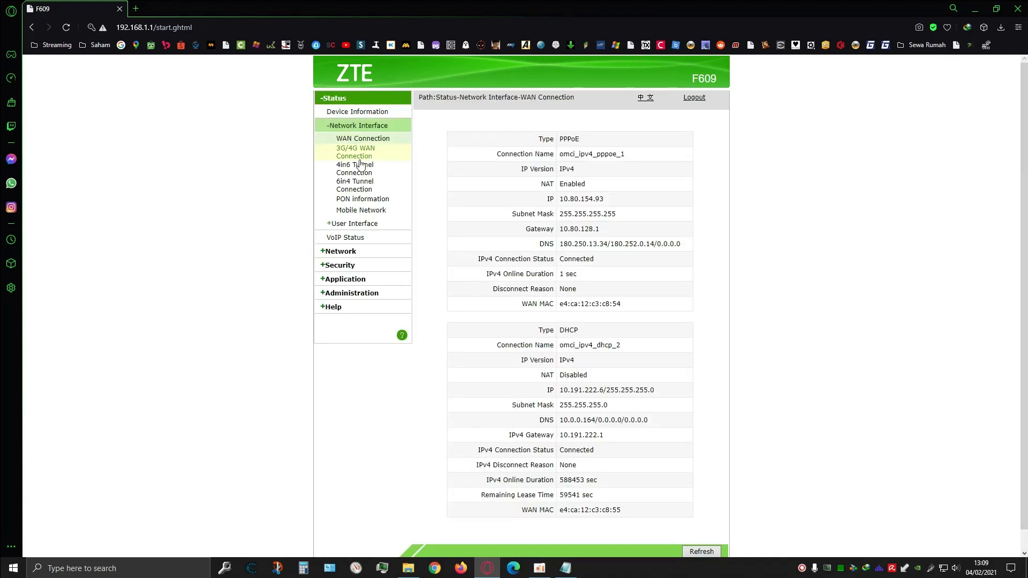
Switch omci_ipv4_pppoe_1 back to Auto authentication, save it, and review the IP in the network interface status again.
{"action": "left_click", "coordinate": [340, 252]}
{"action": "left_click", "coordinate": [616, 128]}
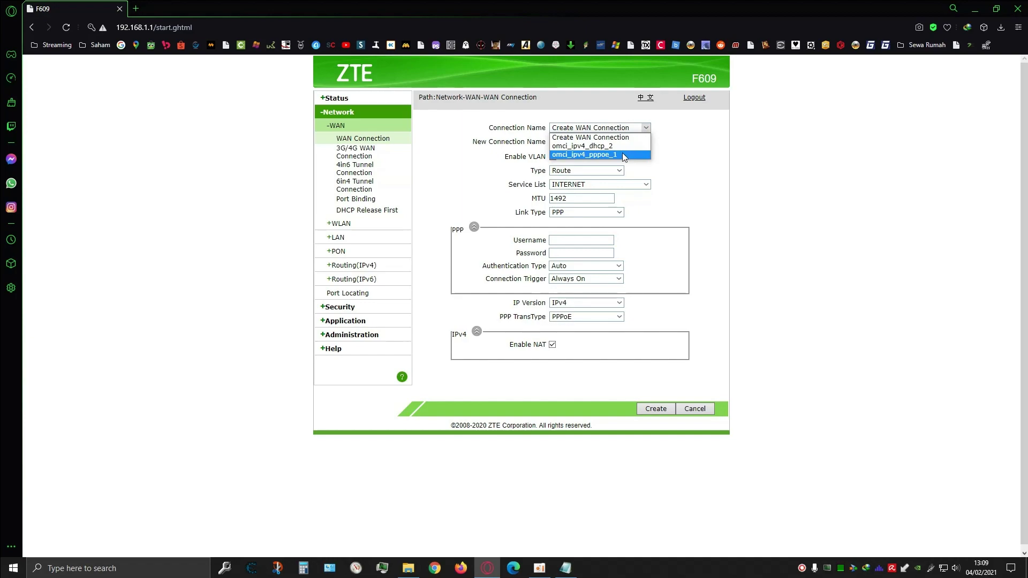
{"action": "left_click", "coordinate": [622, 153]}
{"action": "left_click", "coordinate": [589, 294]}
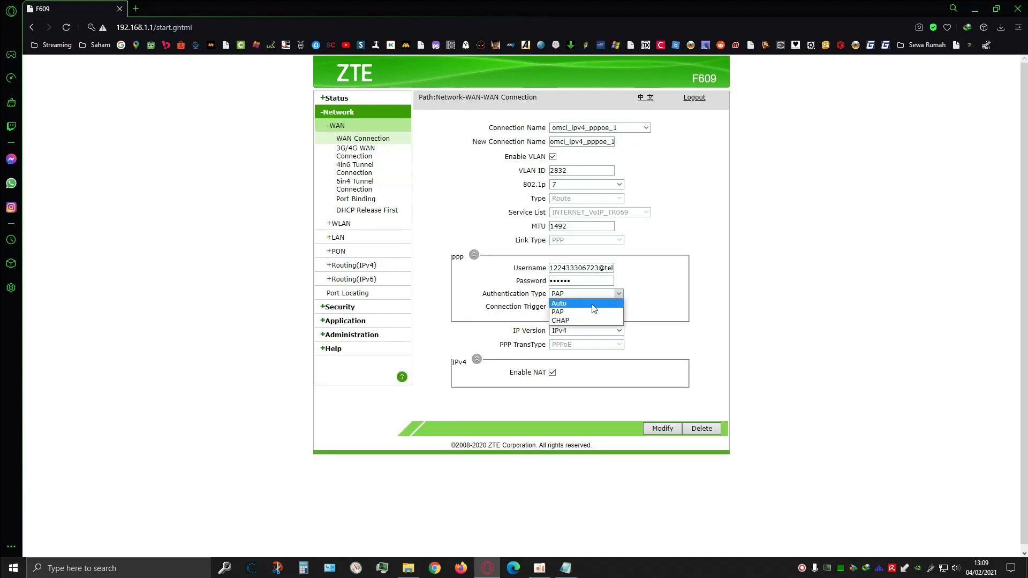
{"action": "left_click", "coordinate": [584, 302]}
{"action": "left_click", "coordinate": [673, 430]}
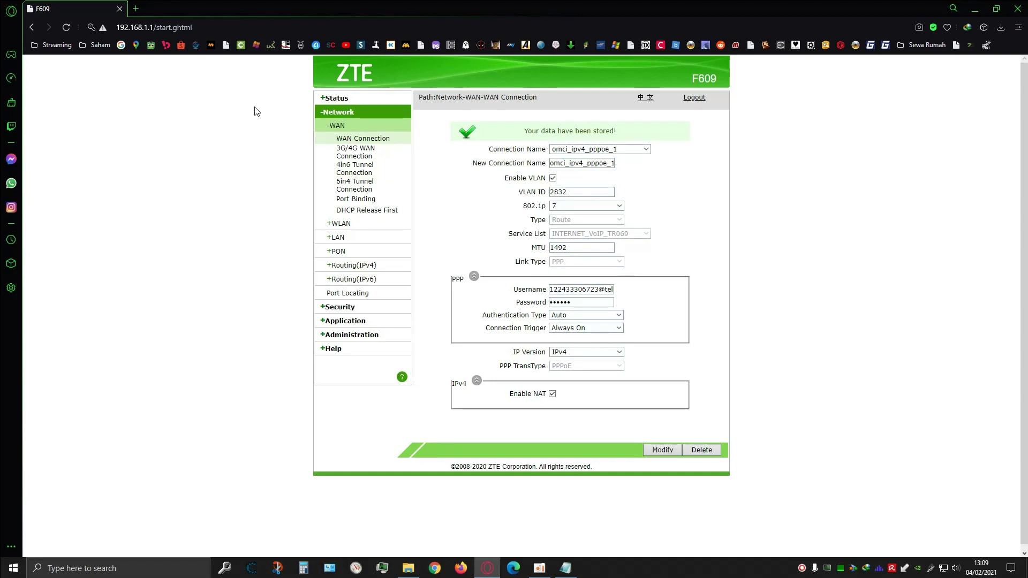
{"action": "left_click", "coordinate": [336, 98]}
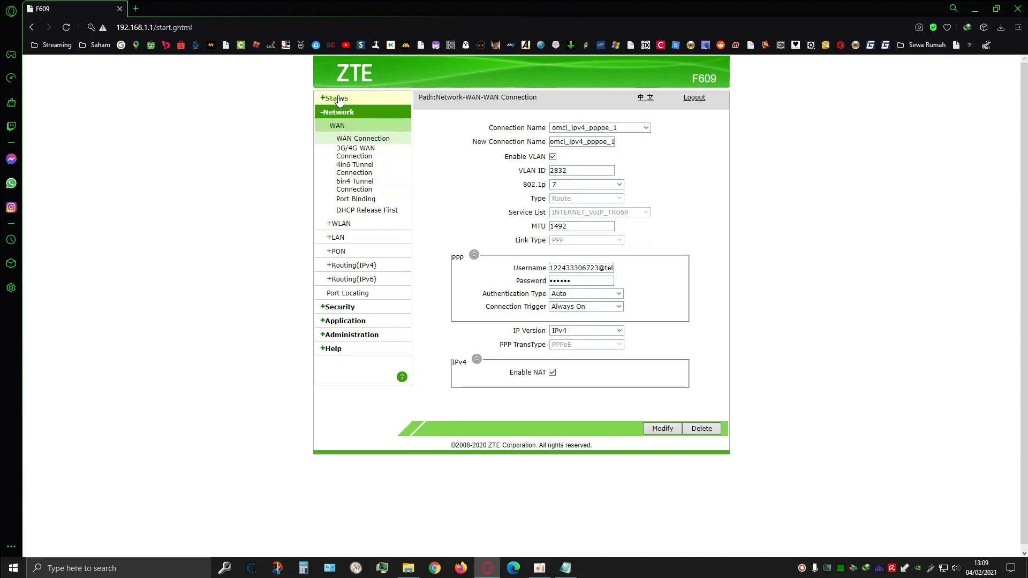
{"action": "left_click", "coordinate": [372, 126]}
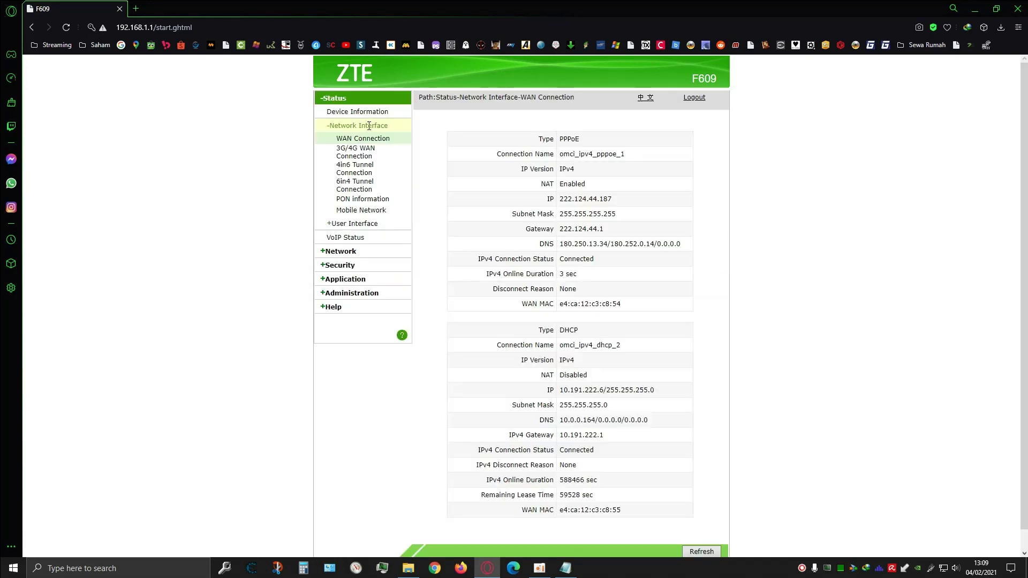
Examine the IP address of the PPPoE connection omci_ipv4_pppoe_1 in the WAN connection status.
{"action": "left_click", "coordinate": [571, 201]}
{"action": "double_click", "coordinate": [571, 200]}
{"action": "left_click", "coordinate": [641, 184]}
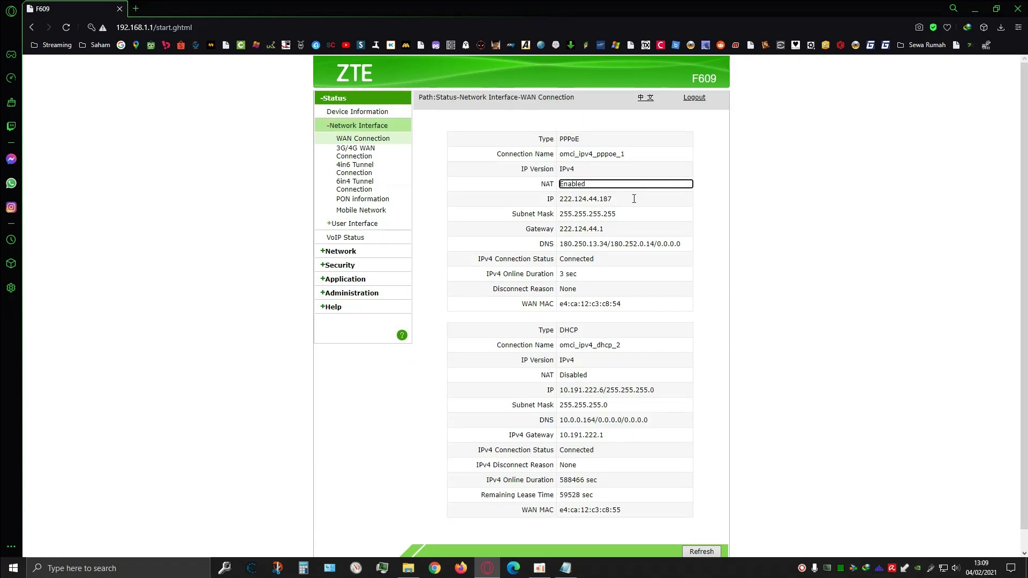
{"action": "left_click", "coordinate": [634, 199]}
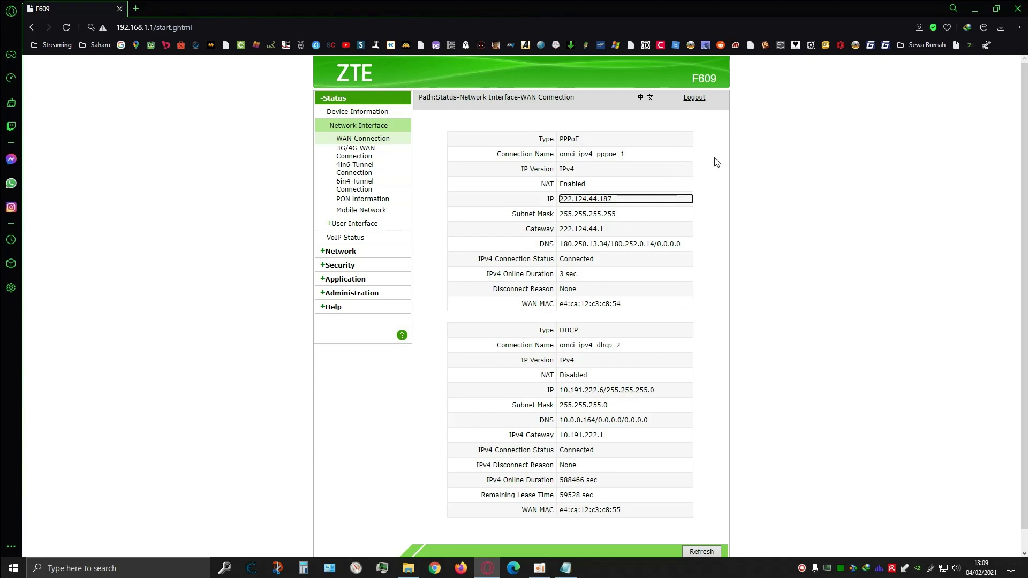
{"action": "left_click", "coordinate": [264, 126]}
Open dnsleaktest.com in a new browser tab and check the public IP address it reports.
{"action": "left_click", "coordinate": [136, 9]}
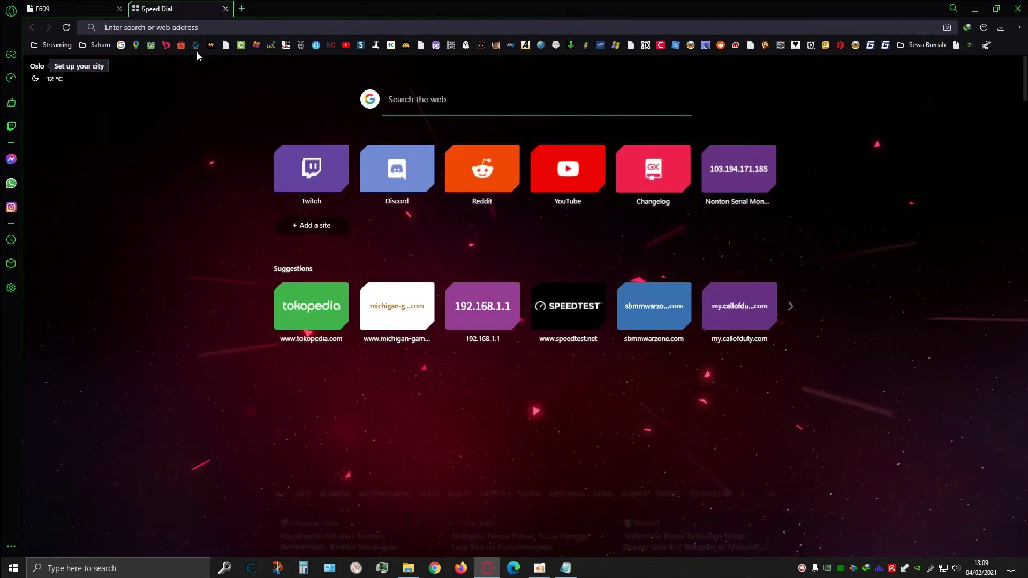
{"action": "left_click", "coordinate": [122, 46]}
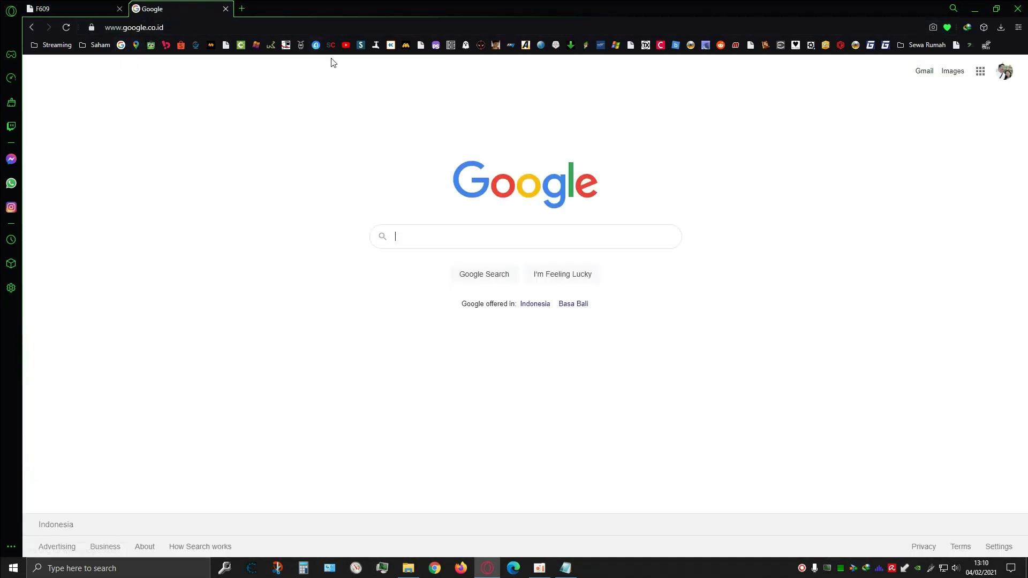
{"action": "left_click", "coordinate": [376, 46]}
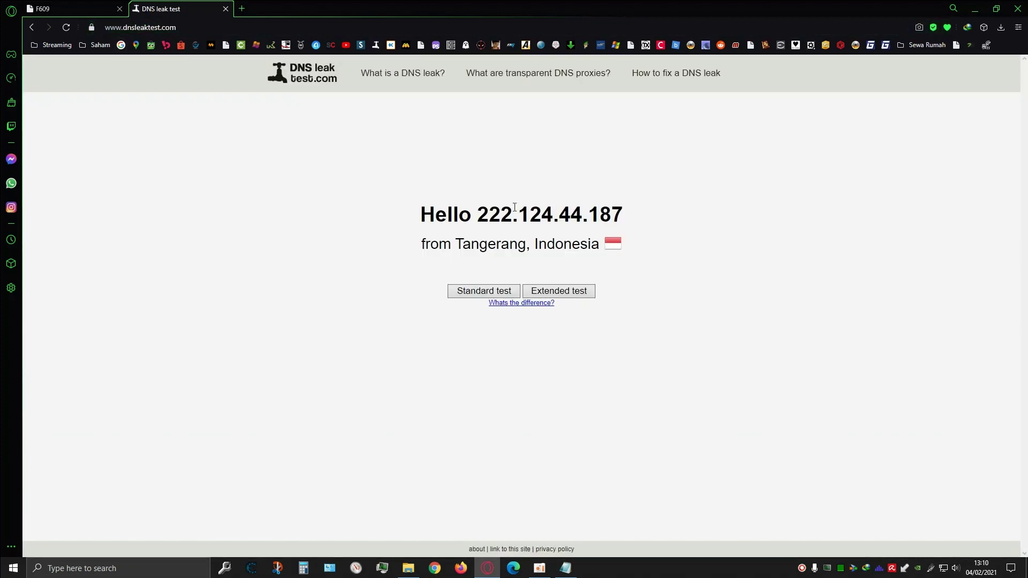
Search Google for "speedtest" in a new browser tab and open the Speedtest by Ookla site.
{"action": "left_click", "coordinate": [242, 9]}
{"action": "left_click", "coordinate": [121, 46]}
{"action": "type", "text": "speedtest"}
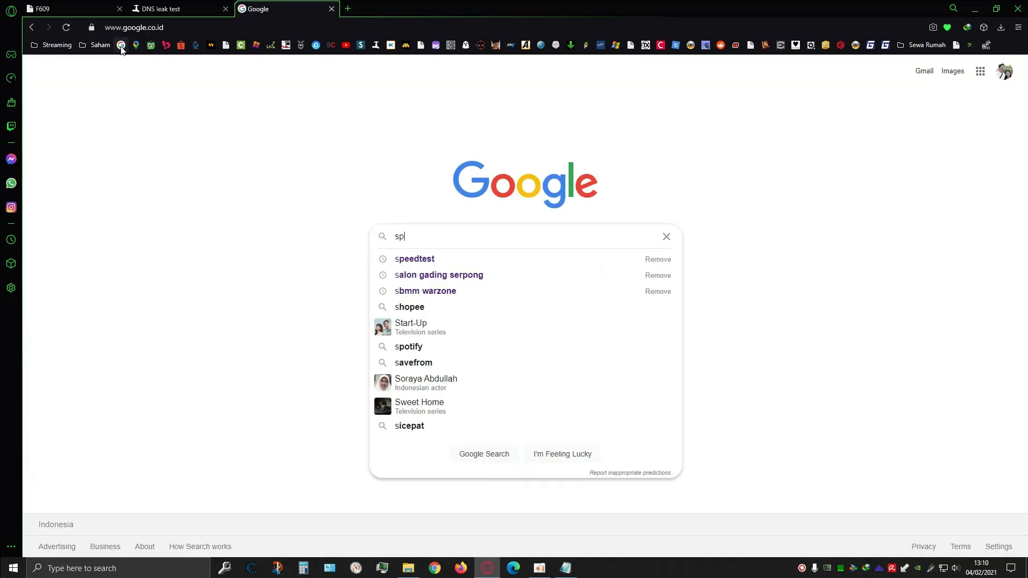
{"action": "key", "text": "Return"}
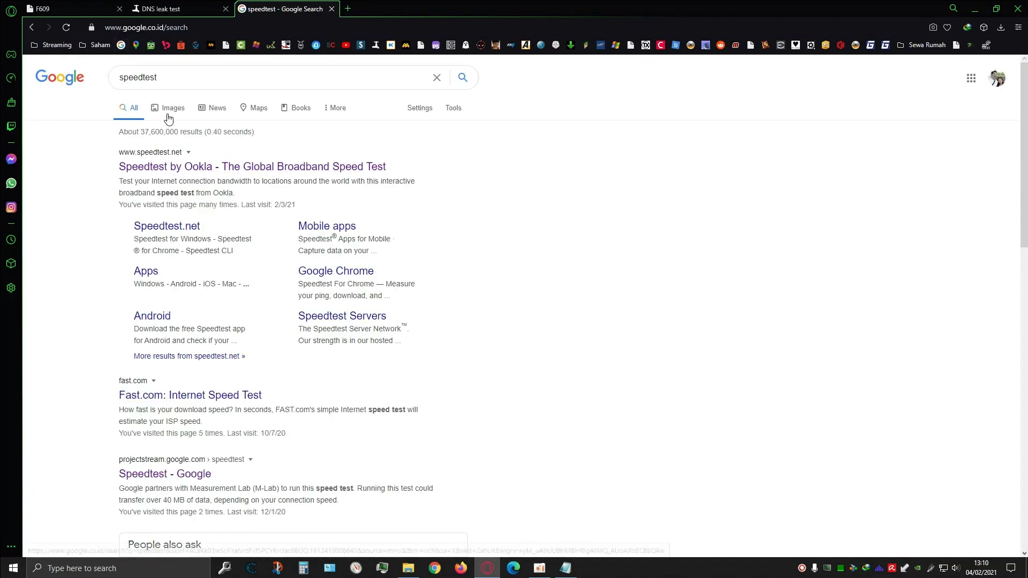
{"action": "left_click", "coordinate": [191, 169]}
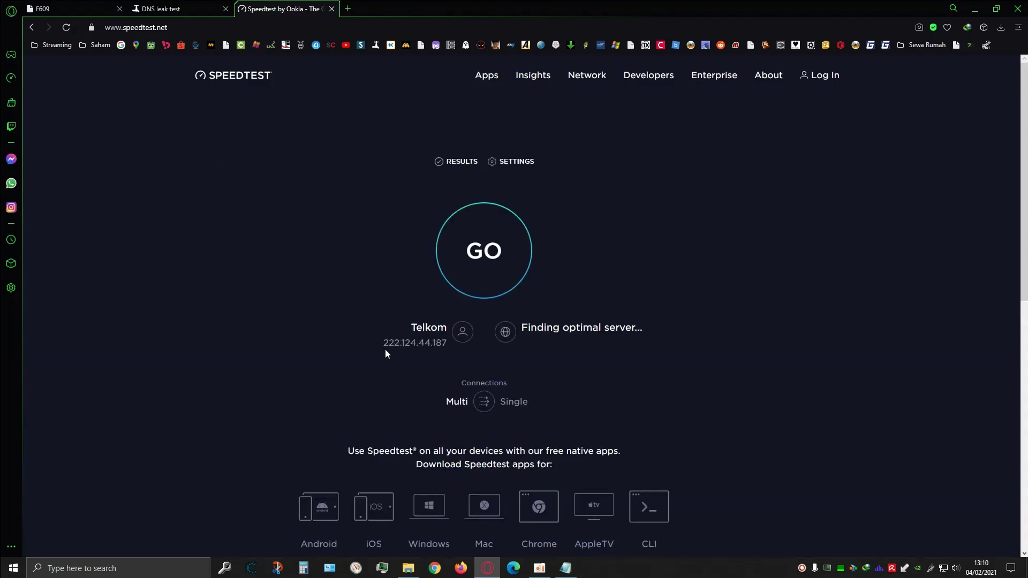
Check the public IP address listed under the Telkom provider and start the speed test.
{"action": "double_click", "coordinate": [385, 347]}
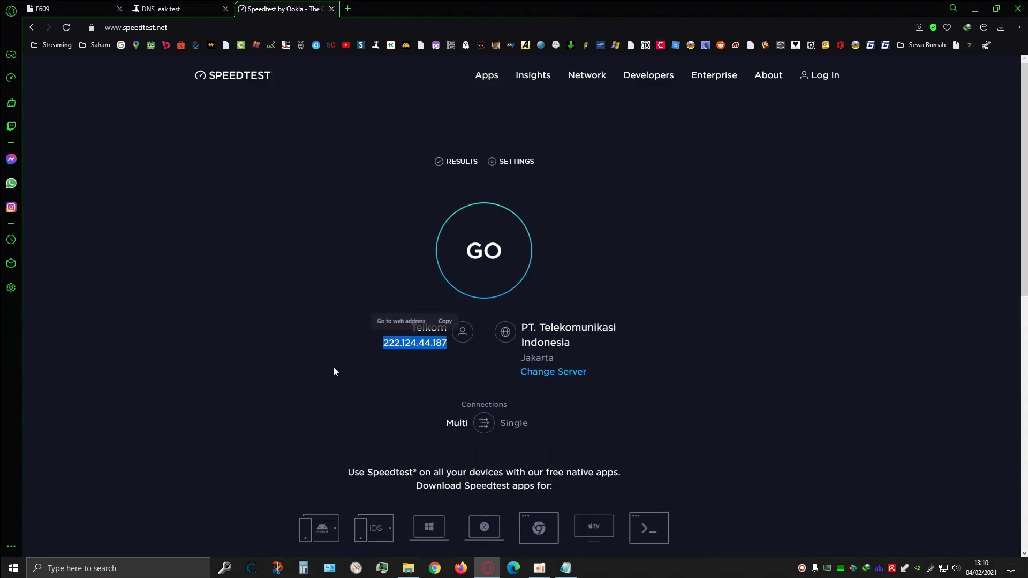
{"action": "left_click", "coordinate": [304, 339]}
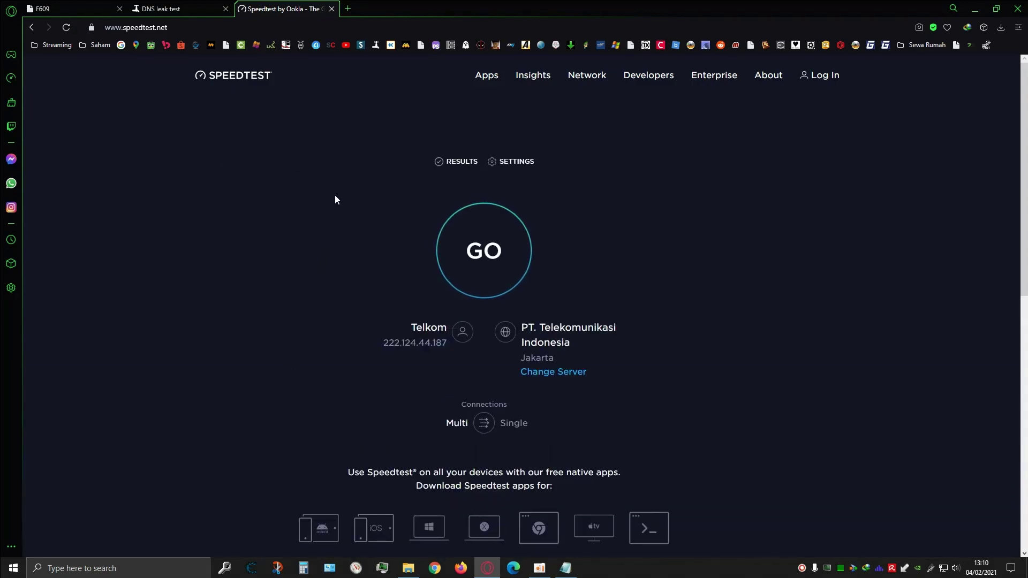
{"action": "left_click", "coordinate": [483, 250]}
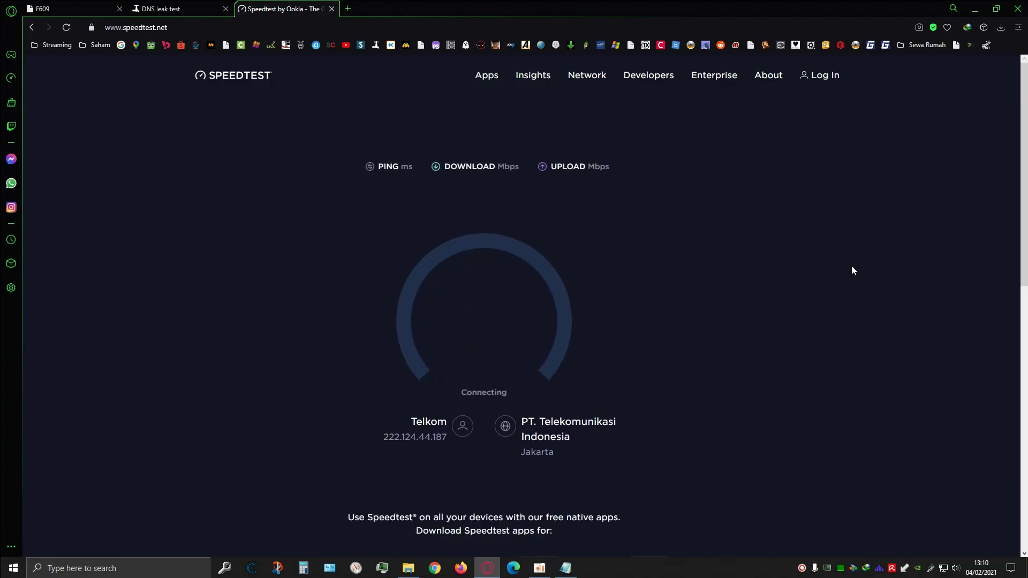